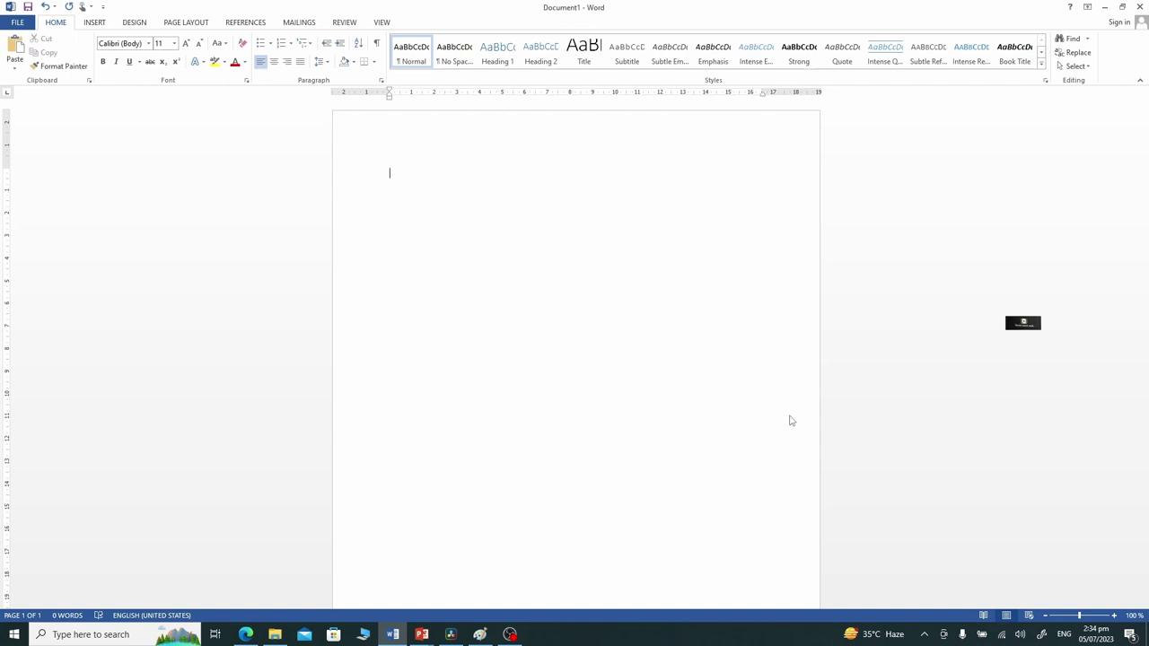
Insert a Repeating Bending Process SmartArt graphic from the Process category
left_click(95, 21)
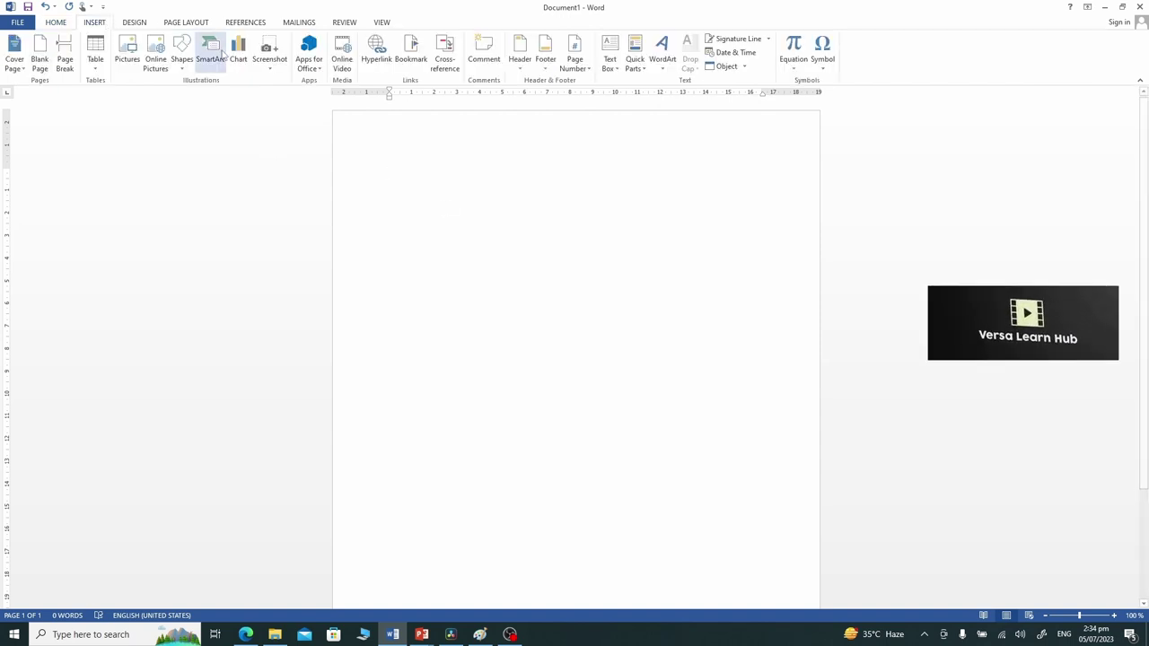
left_click(215, 56)
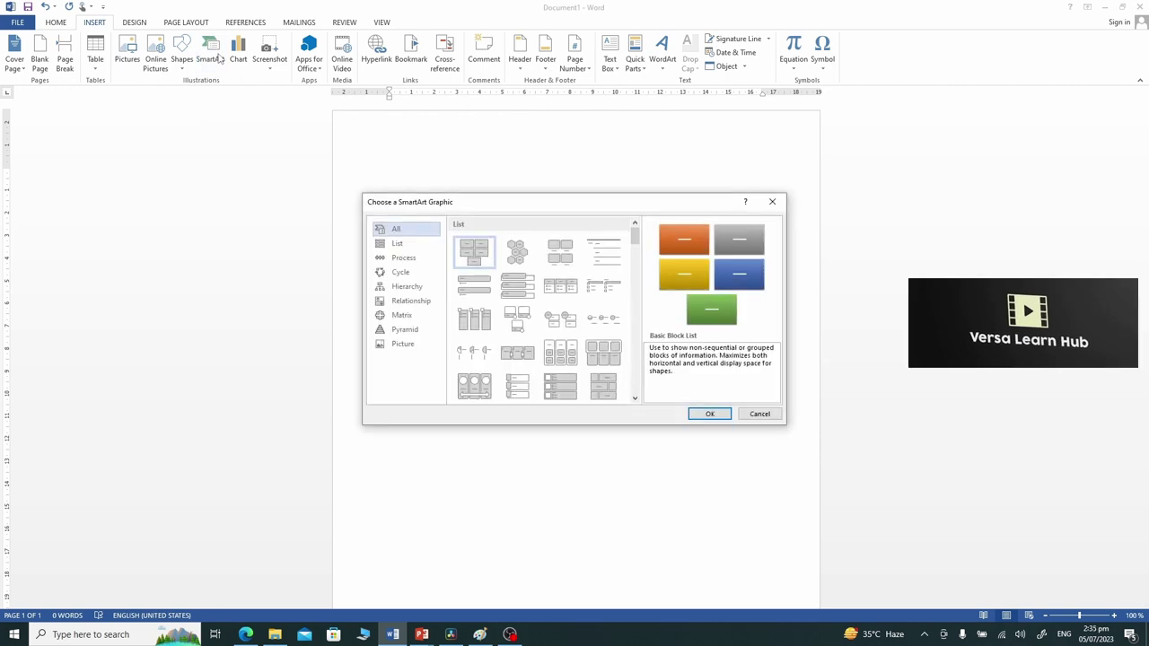
left_click(421, 268)
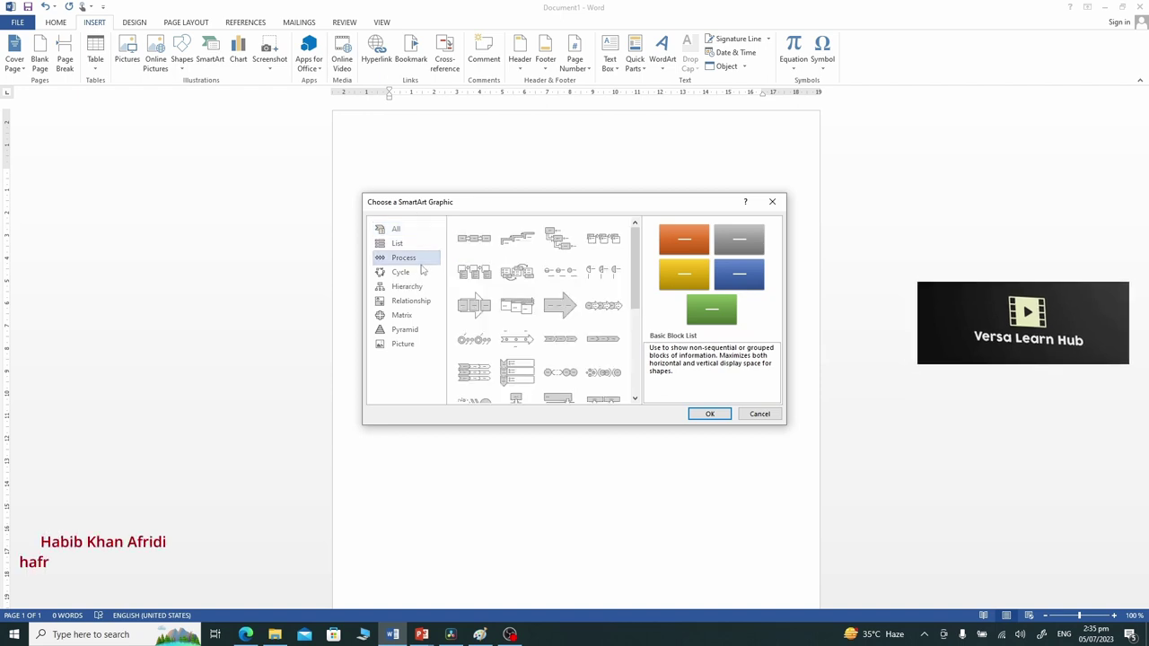
left_click(636, 400)
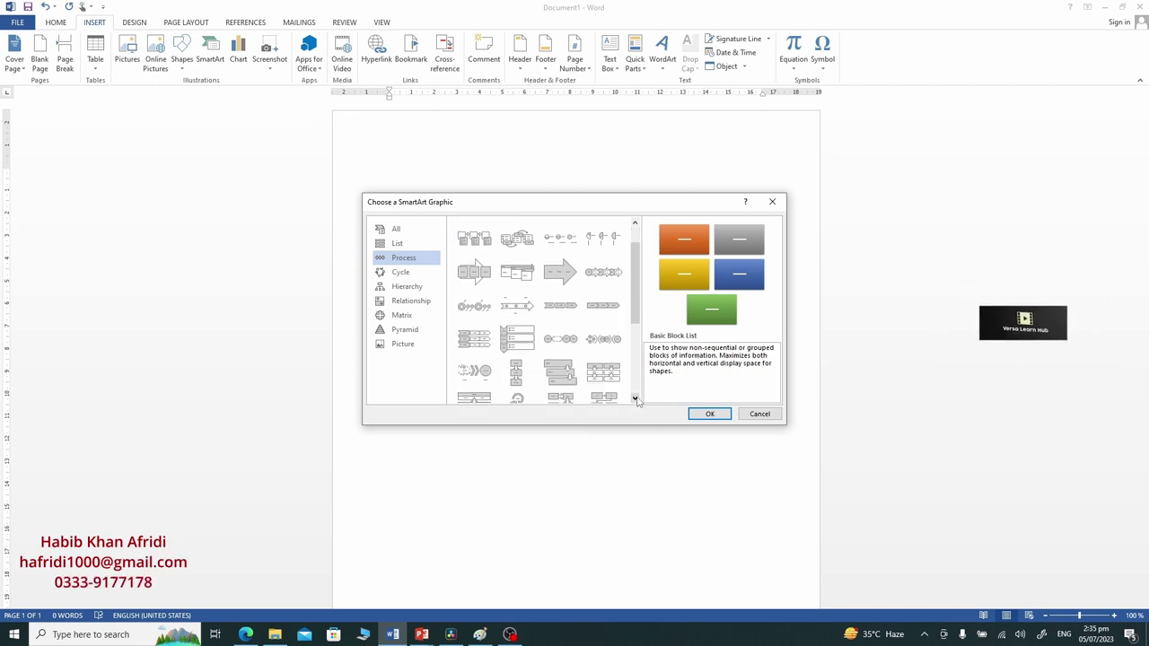
left_click(636, 399)
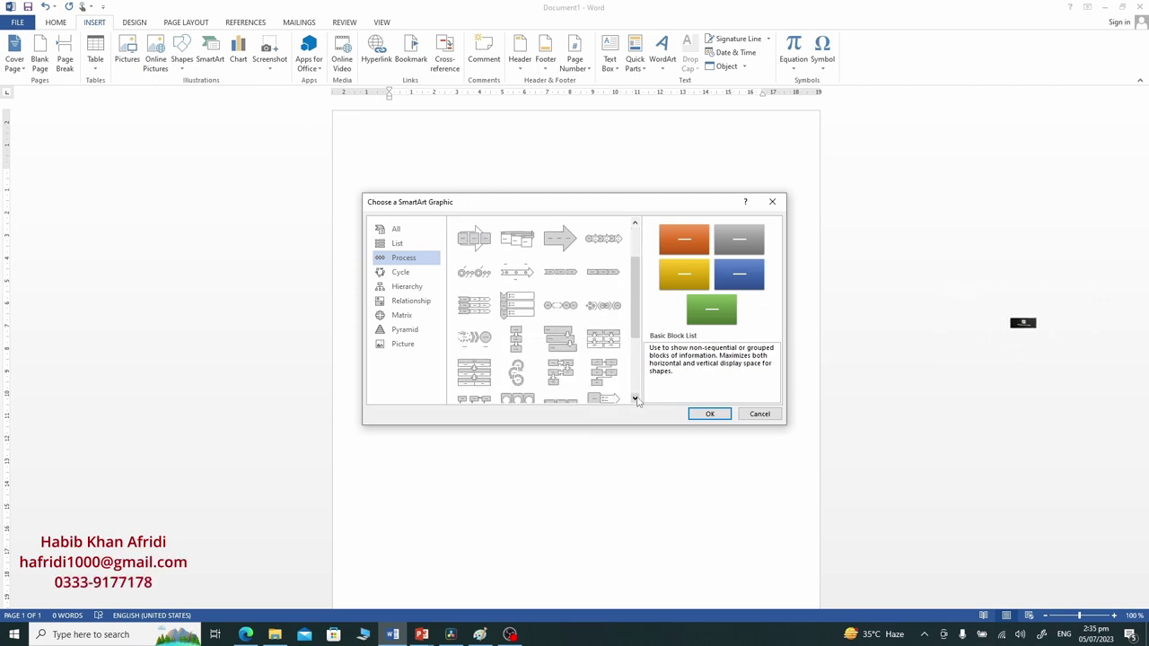
left_click(635, 399)
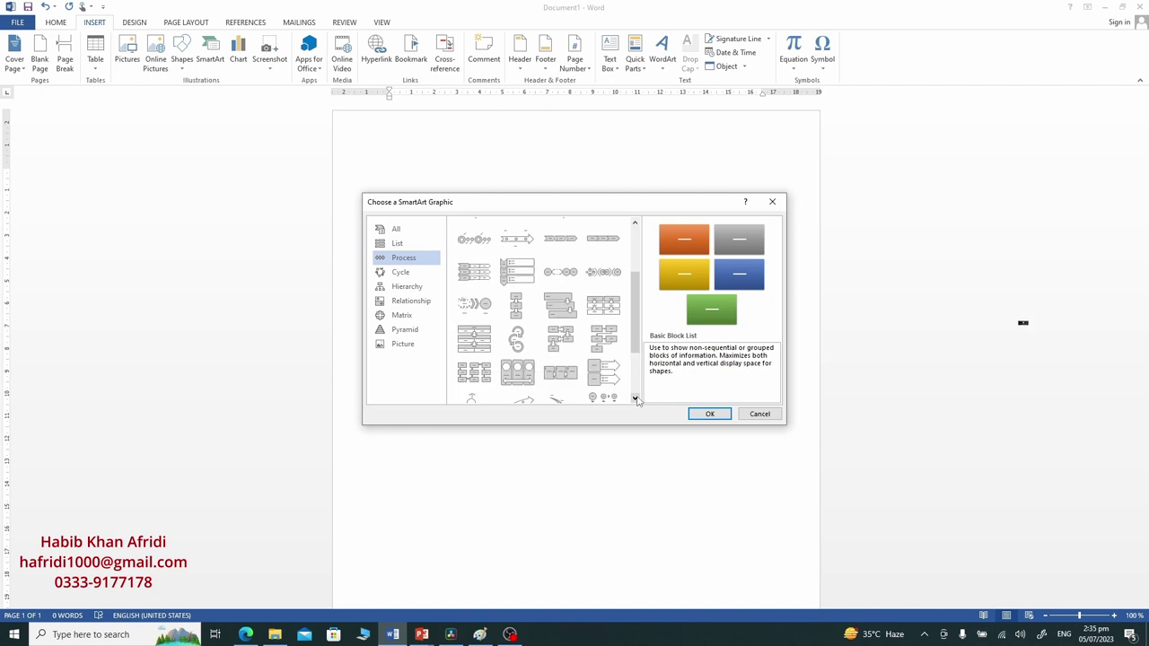
left_click(605, 353)
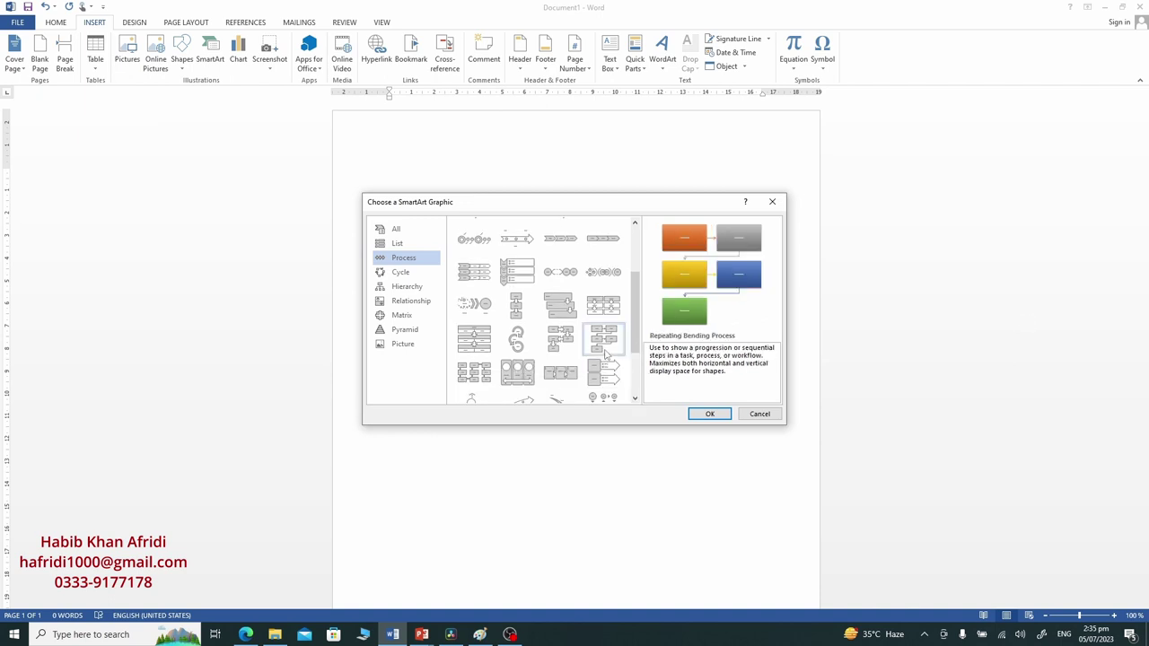
left_click(711, 415)
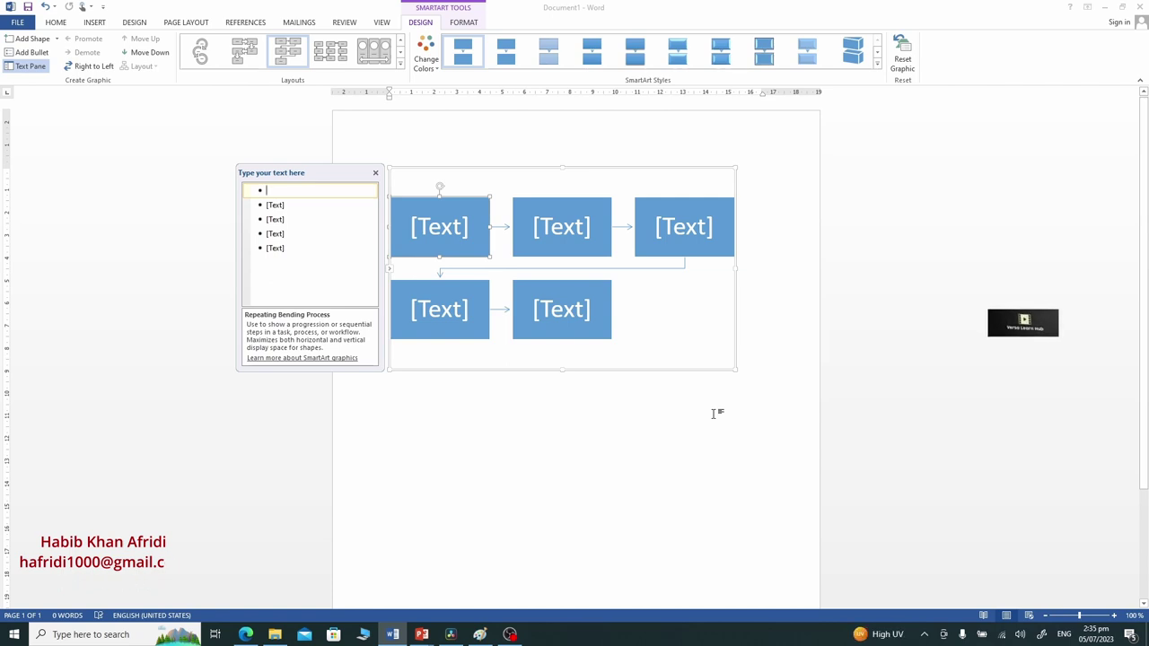
Type '1st Stage' as the first stage's label in the text pane
left_click(446, 232)
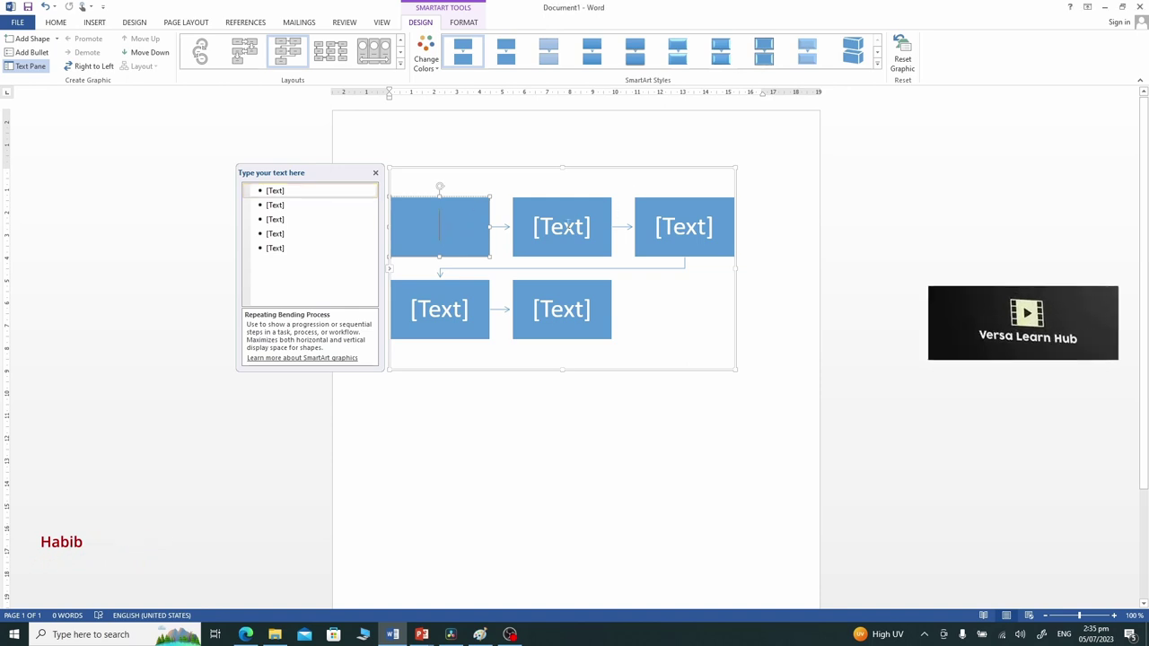
left_click(566, 227)
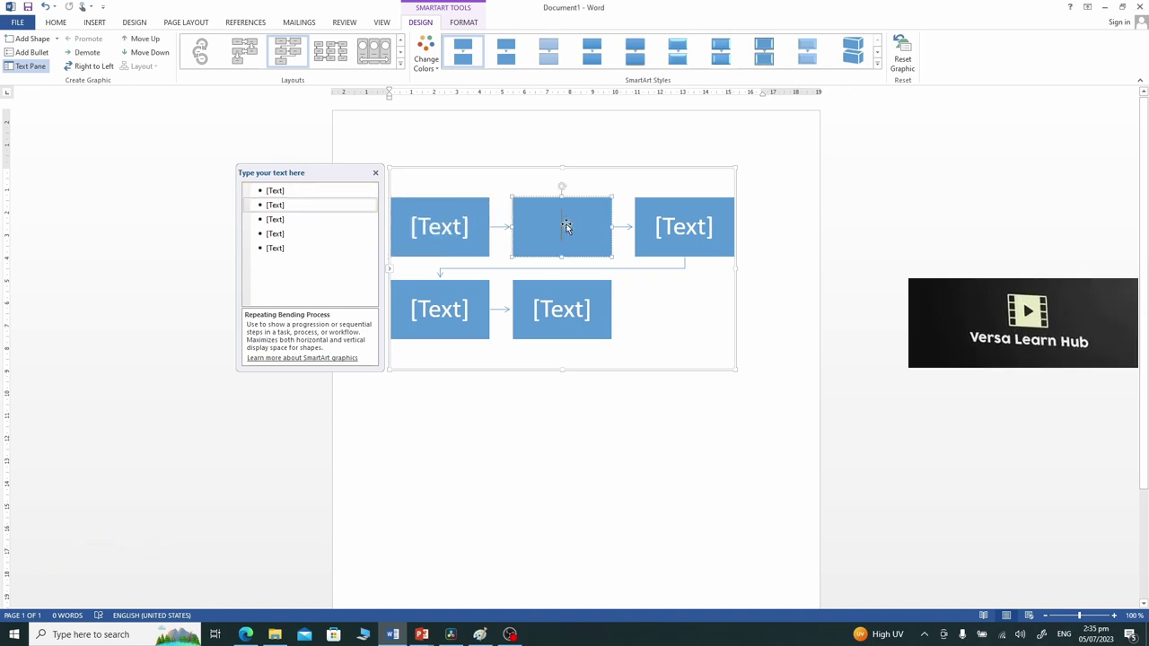
left_click(276, 192)
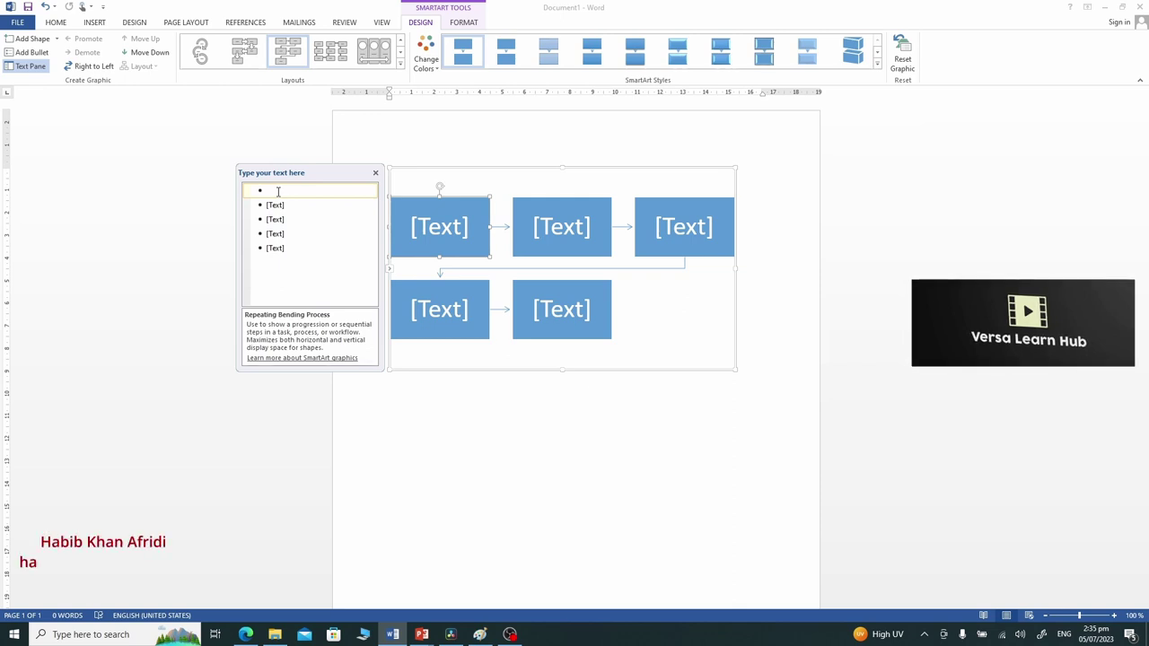
type("1")
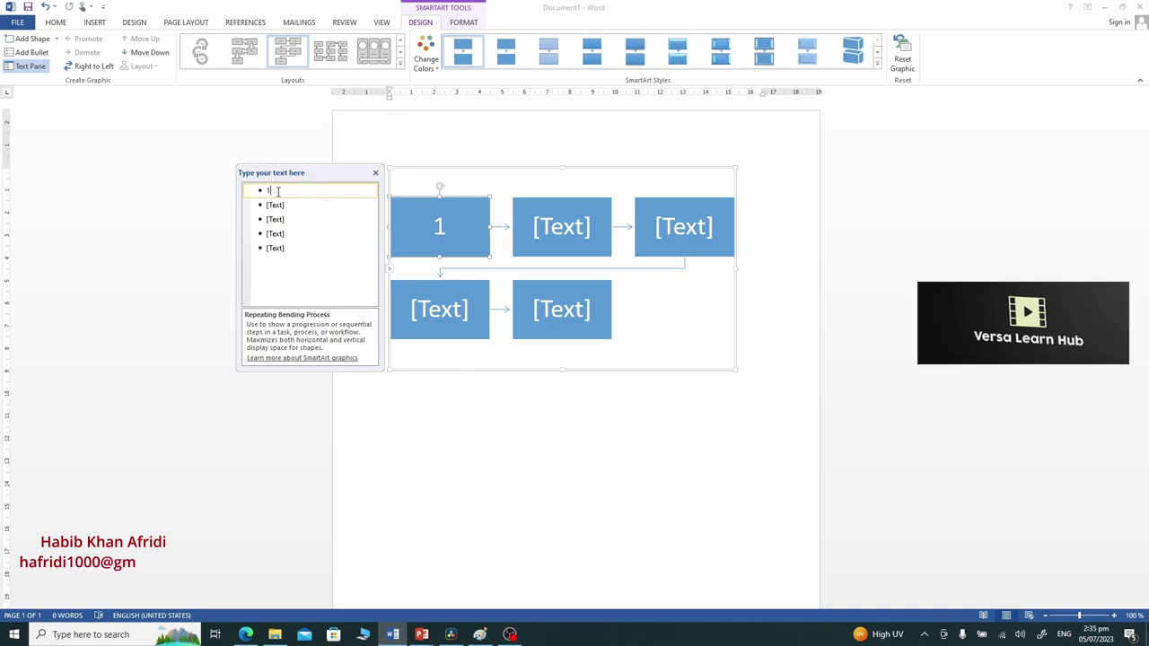
type("st Sta")
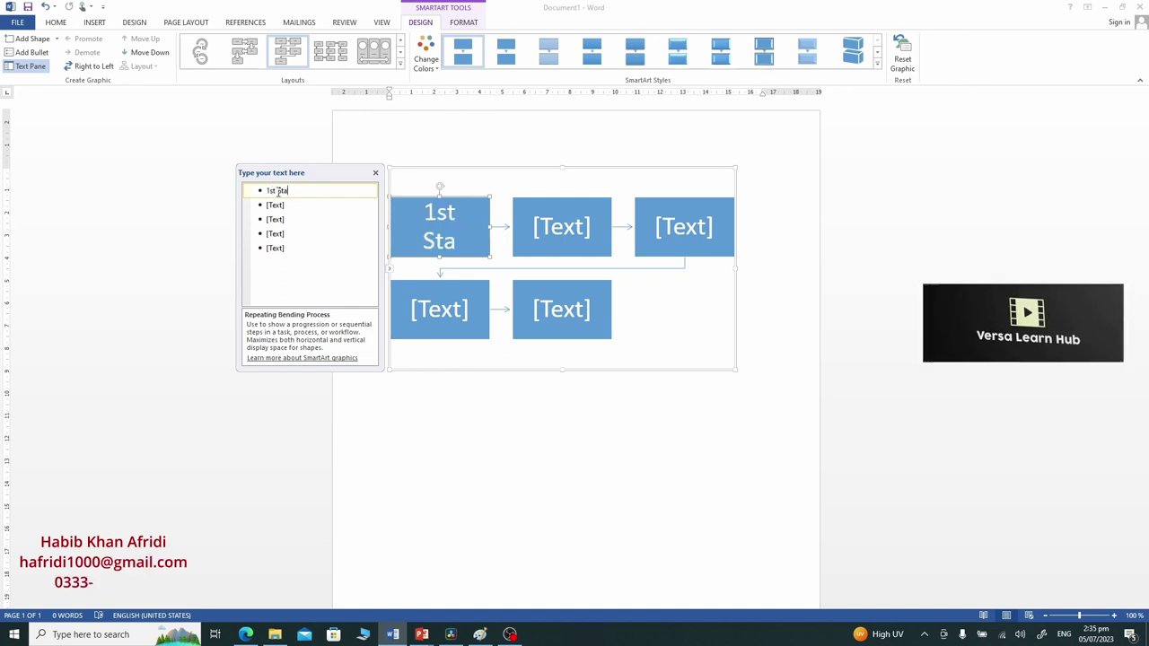
type("ge")
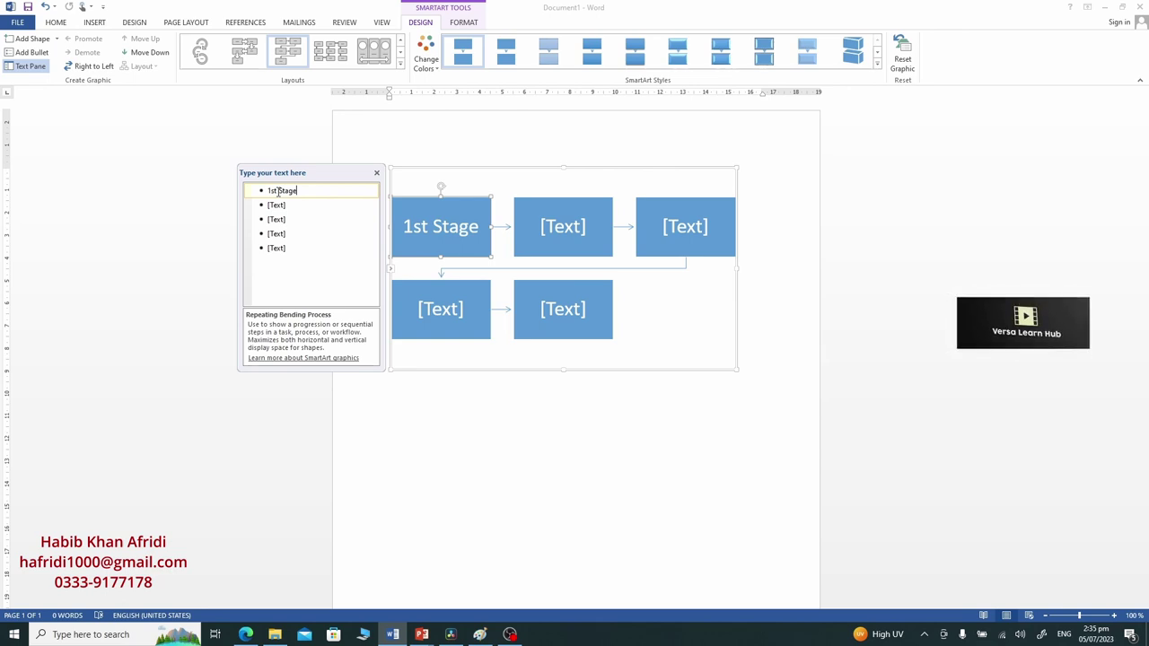
Label the next bullets 2nd Stage through 5th Stage and add a sixth empty bullet
key("Down")
type("2")
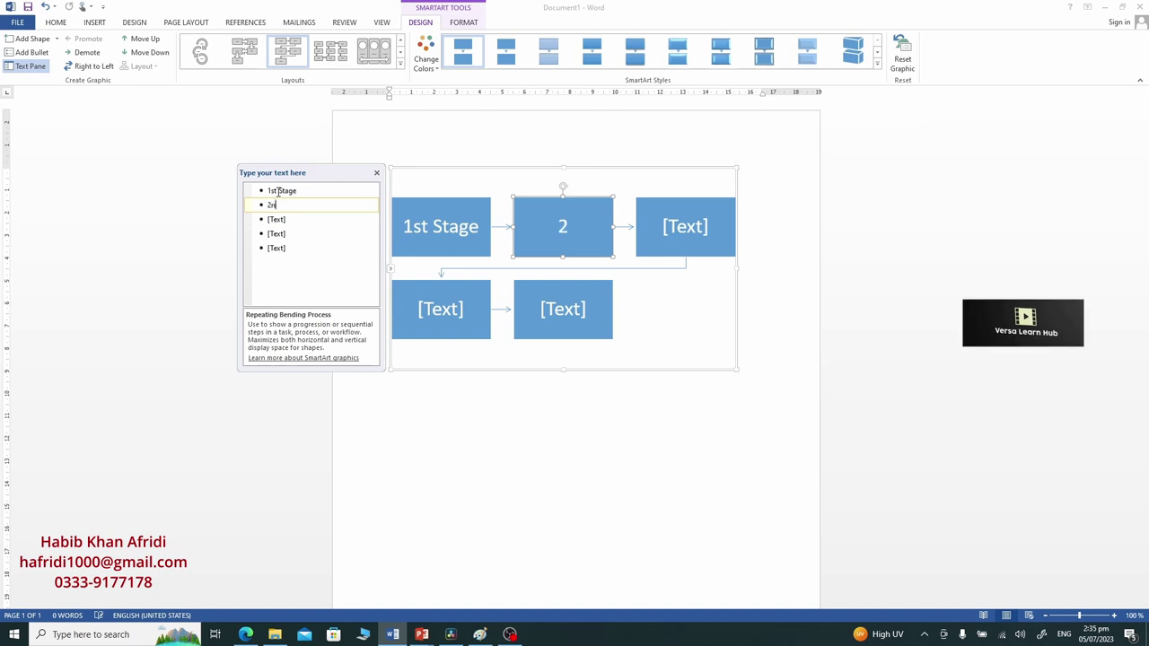
type("nd Stage")
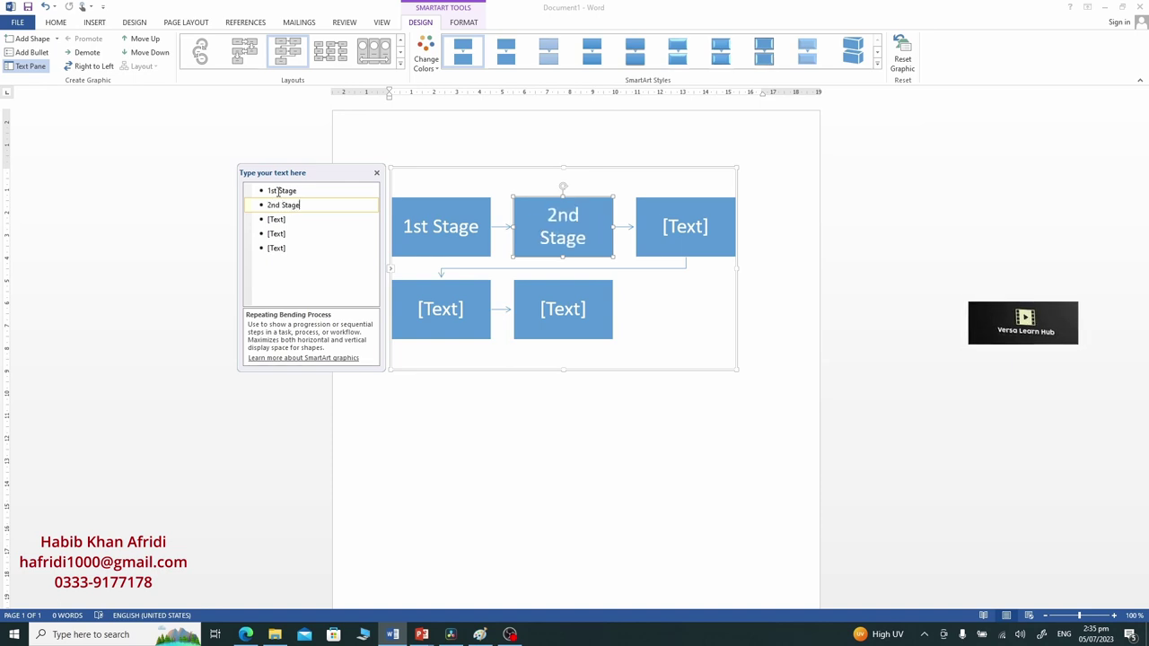
key("Down")
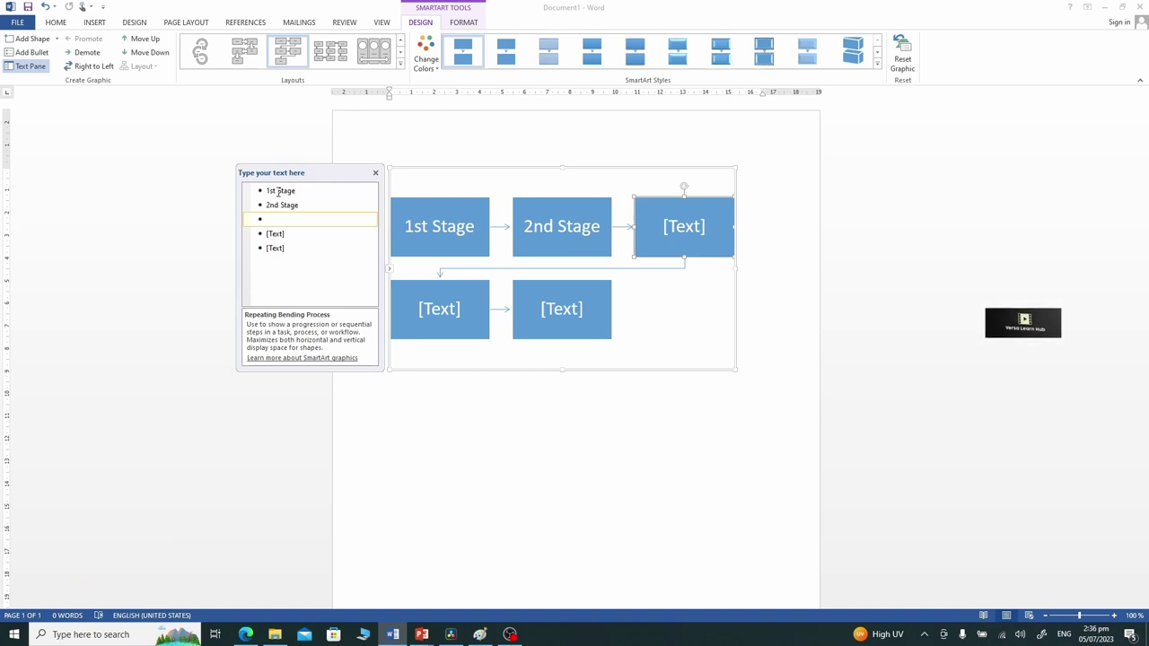
type("3rd Stag")
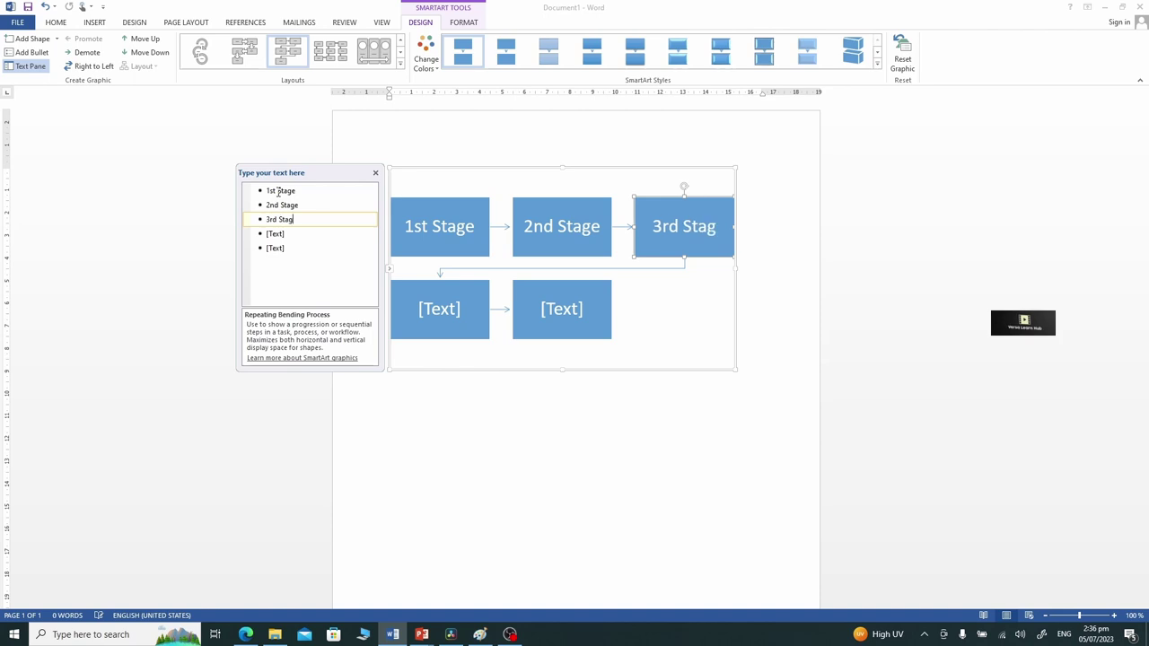
type("e")
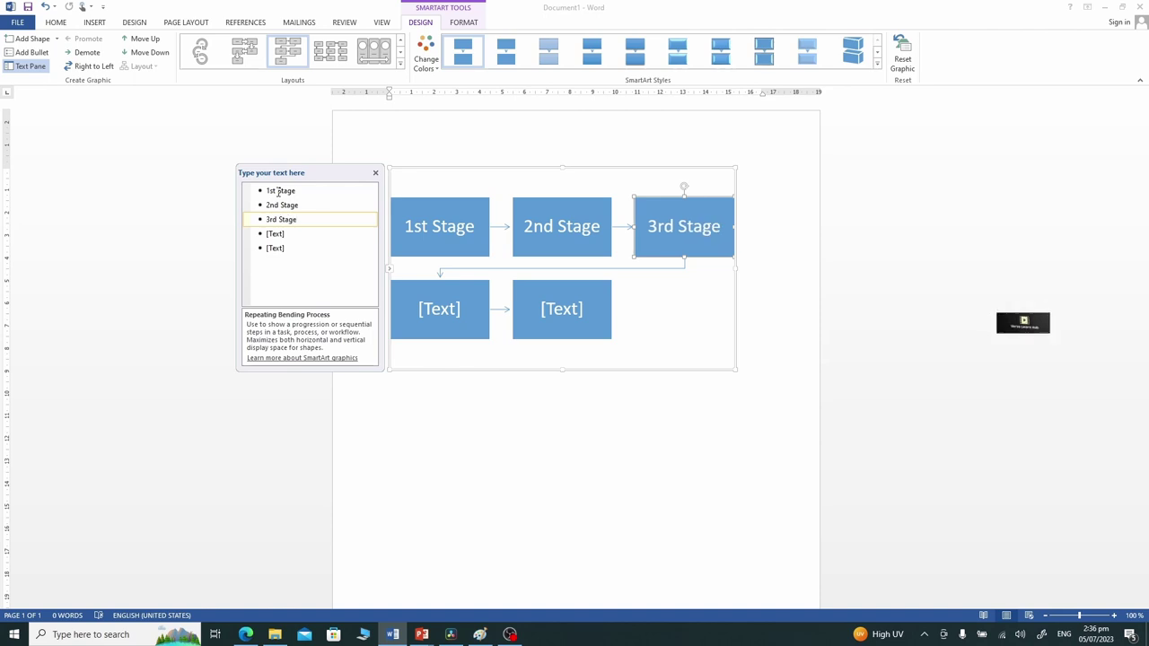
key("Down")
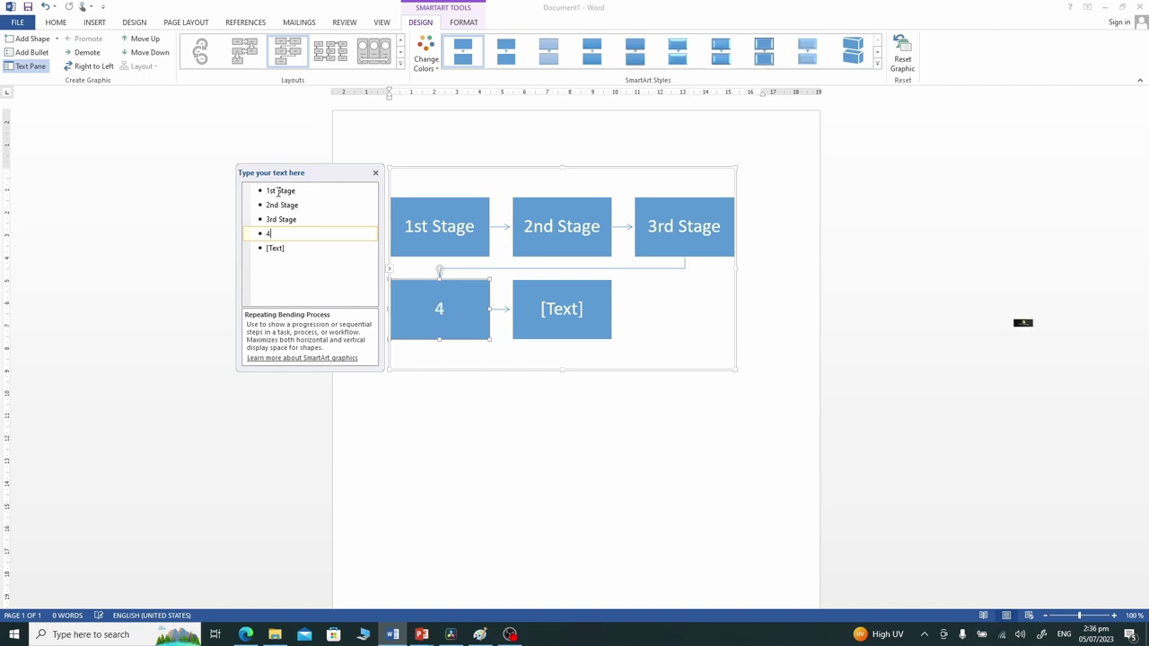
type("th Stage")
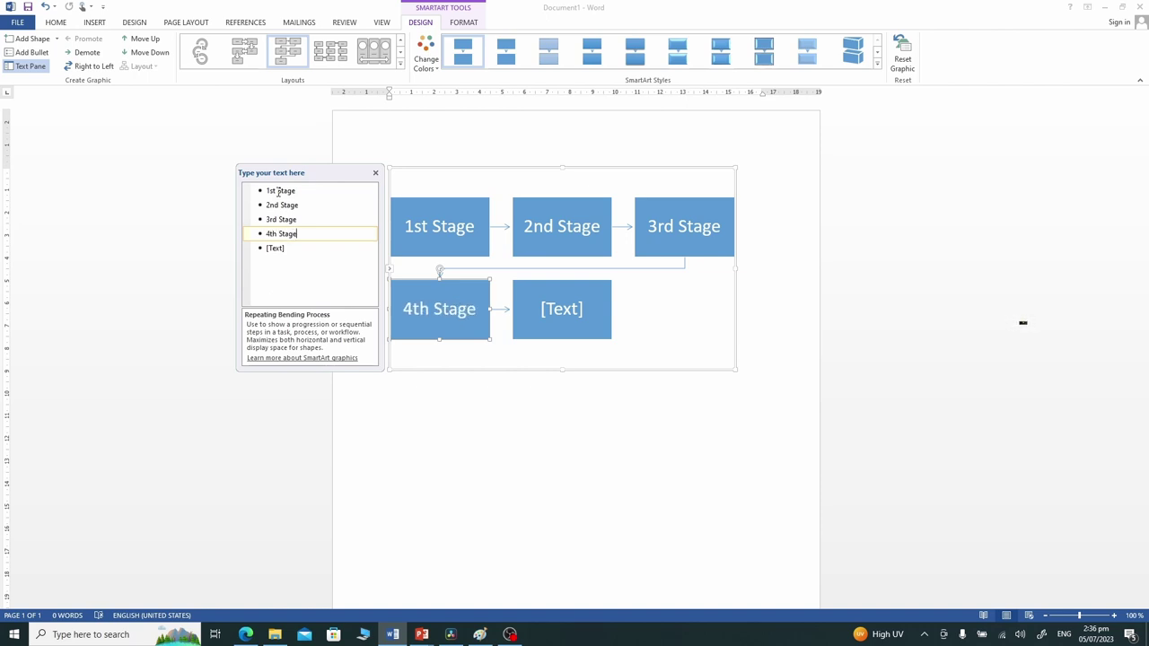
key("Down")
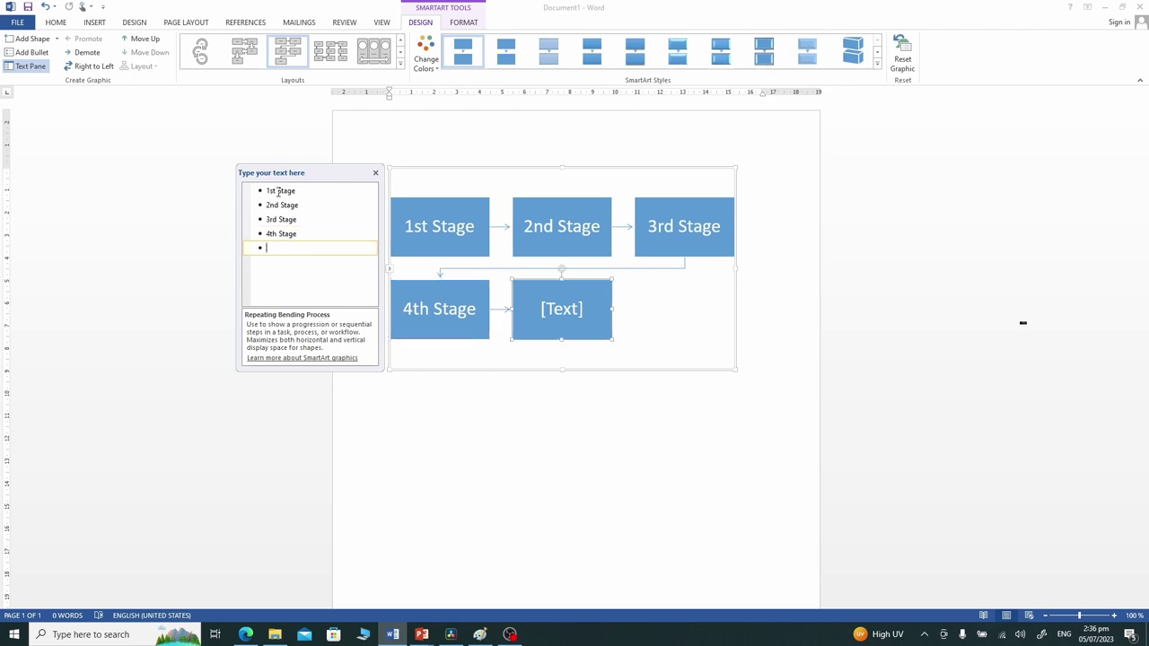
type("5th Sta")
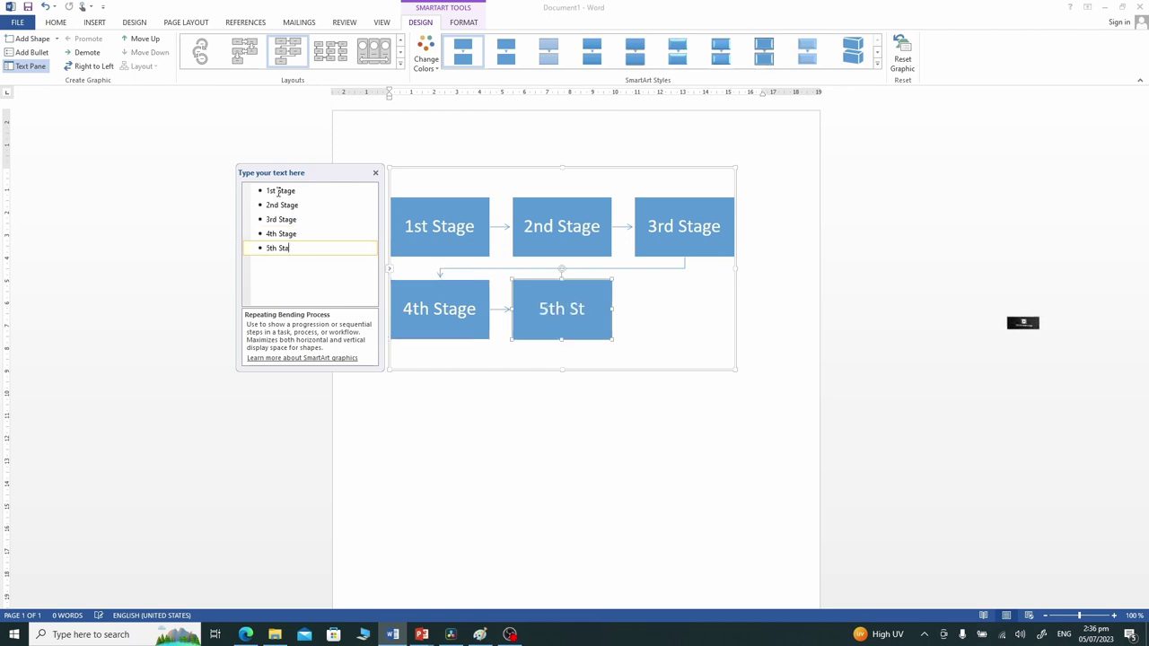
type("ge")
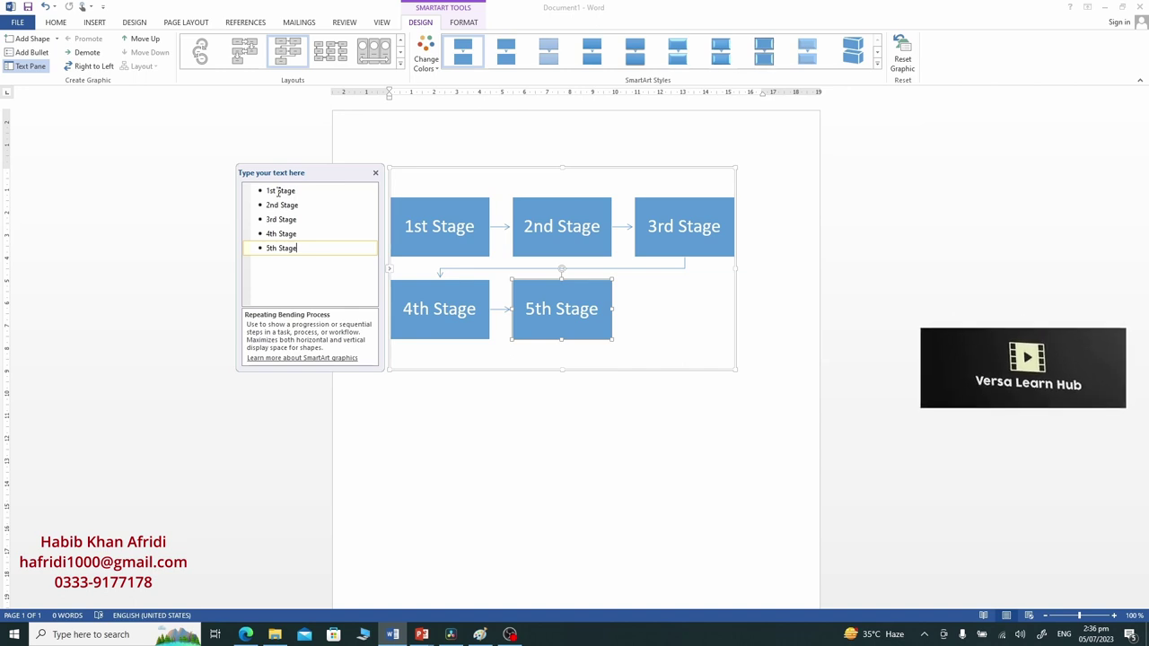
key("Return")
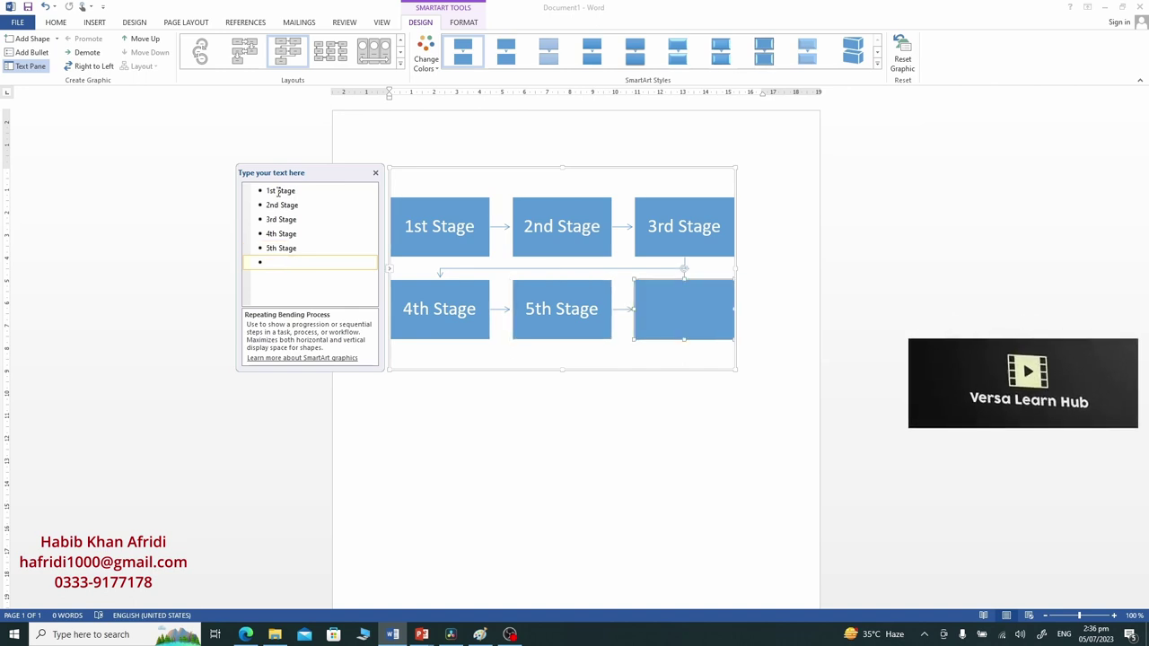
Add stages '6th Stage', '7th Stage' and '8th Stage', then close the text pane
type("6")
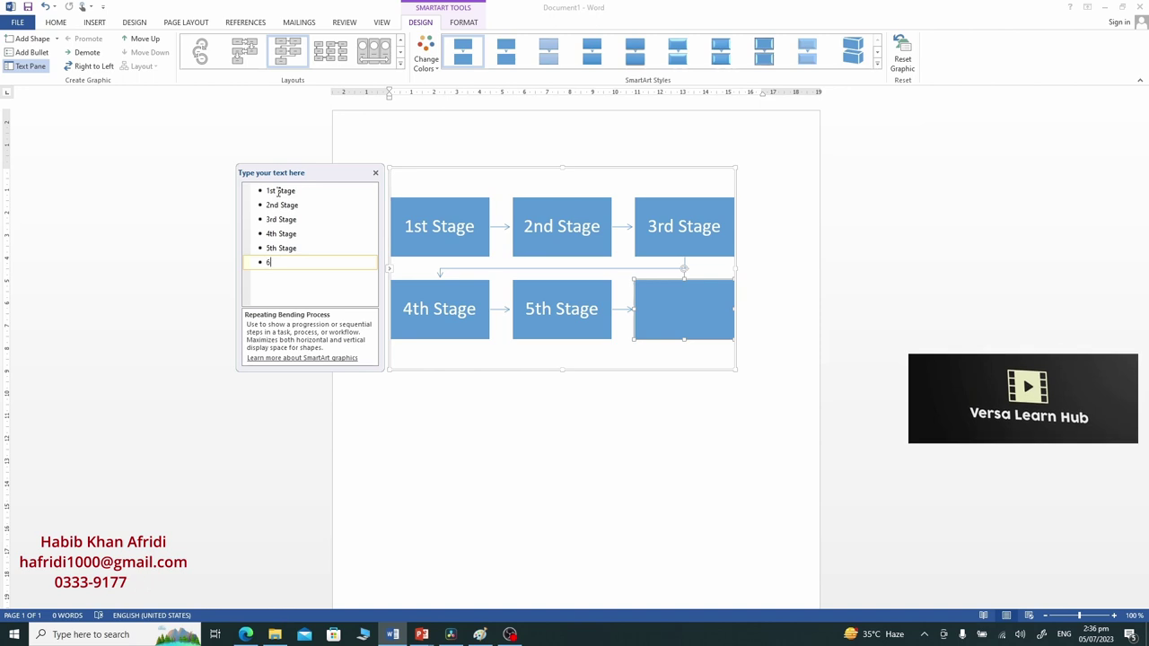
type("th Stage")
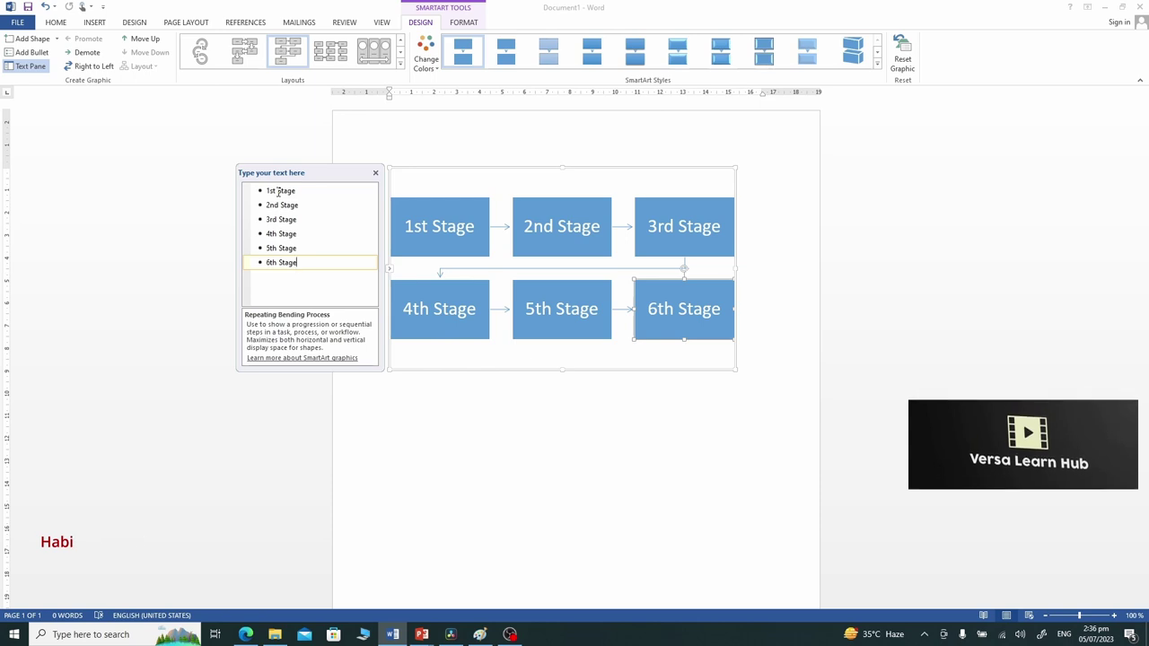
key("Return")
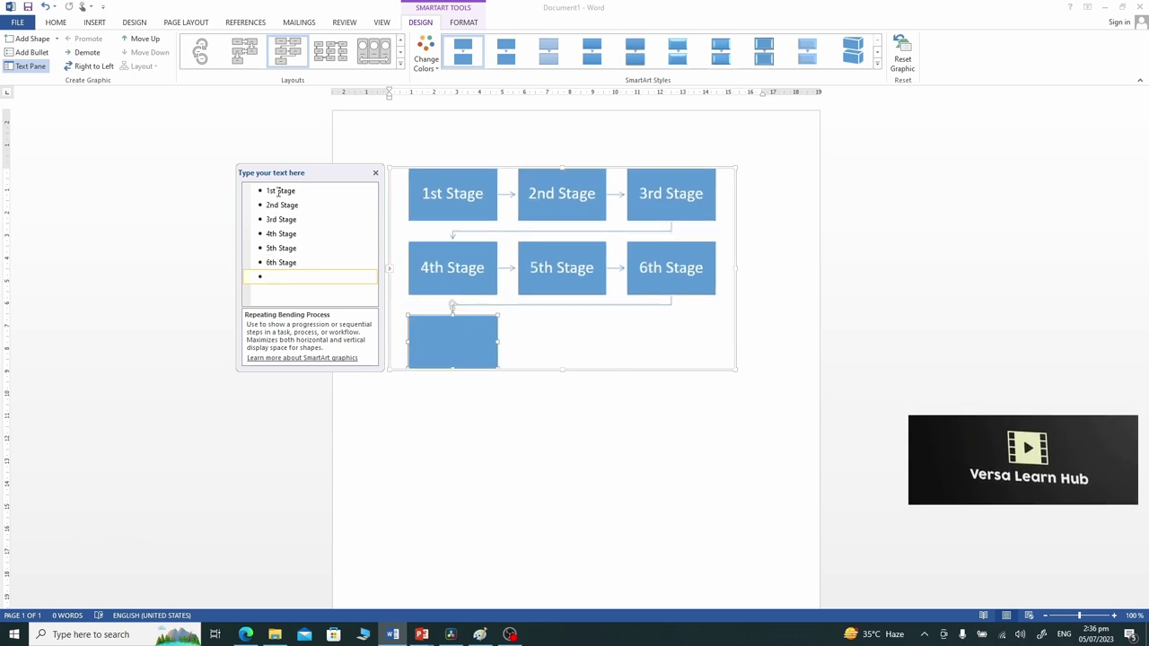
type("7t")
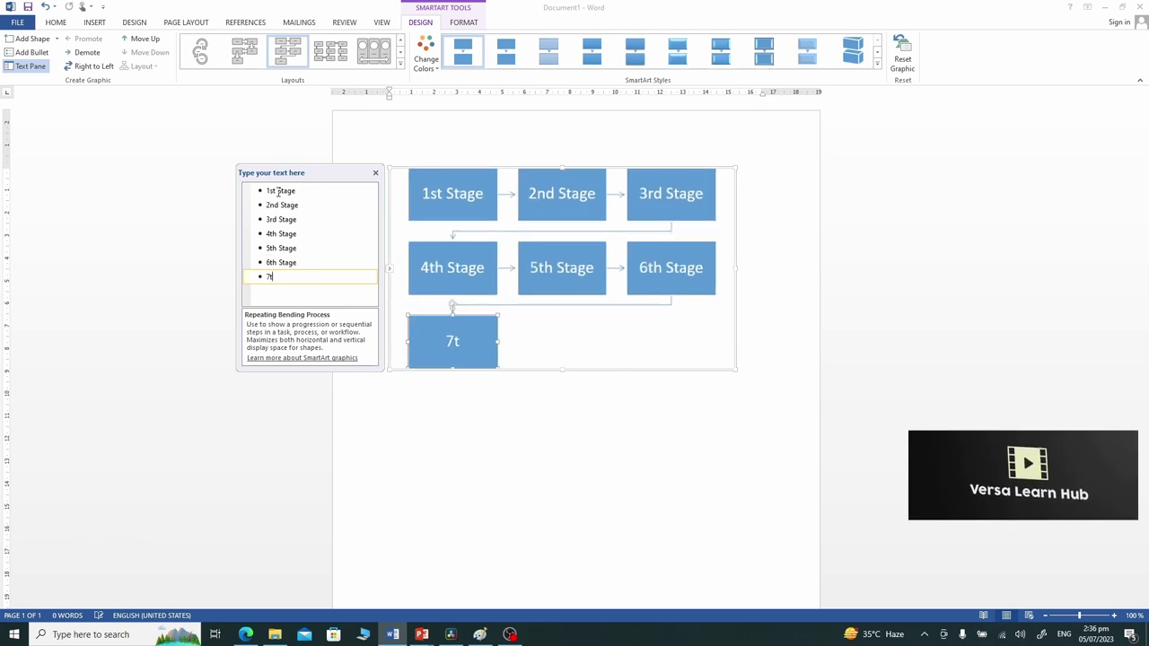
type("h Stage")
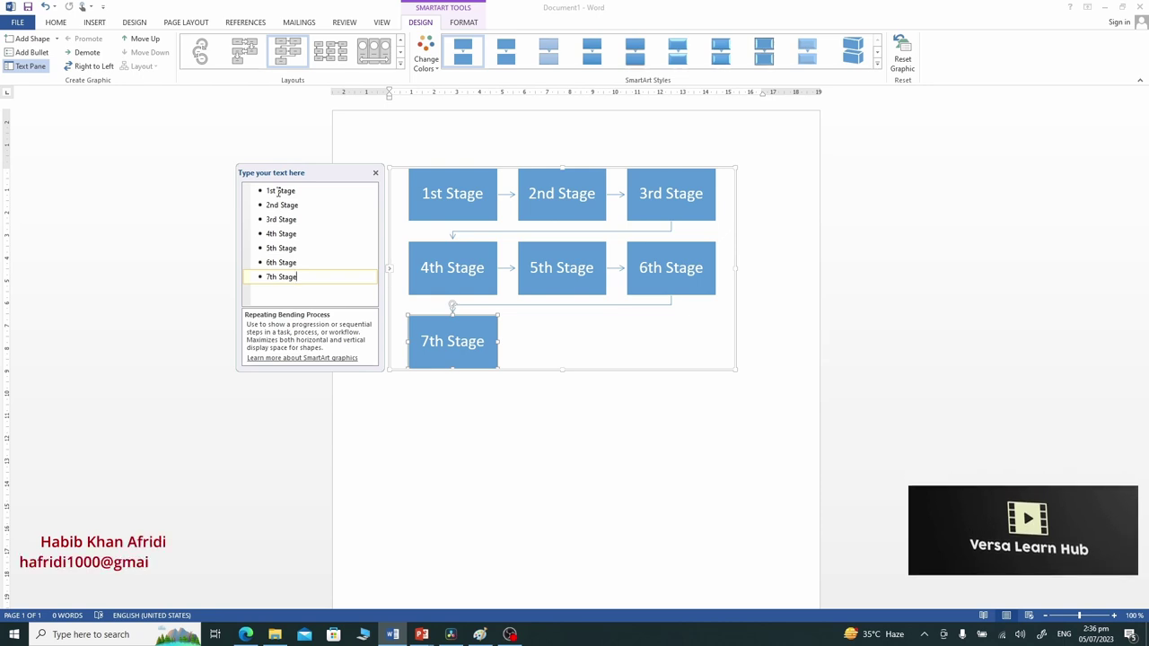
key("Return")
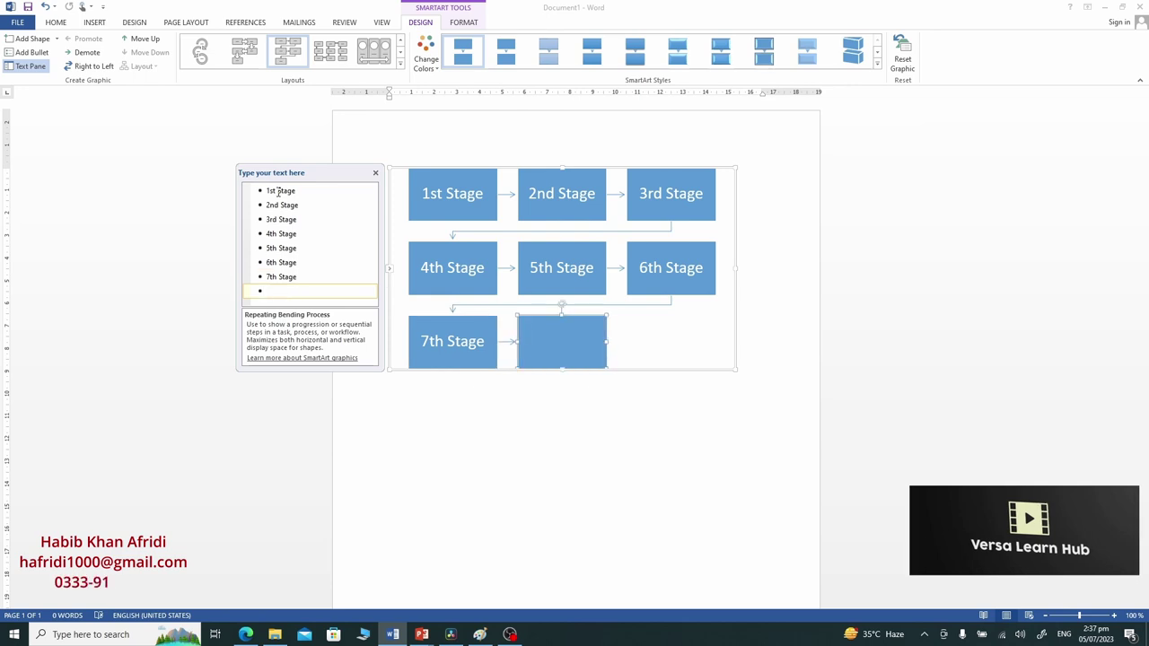
type("8th S")
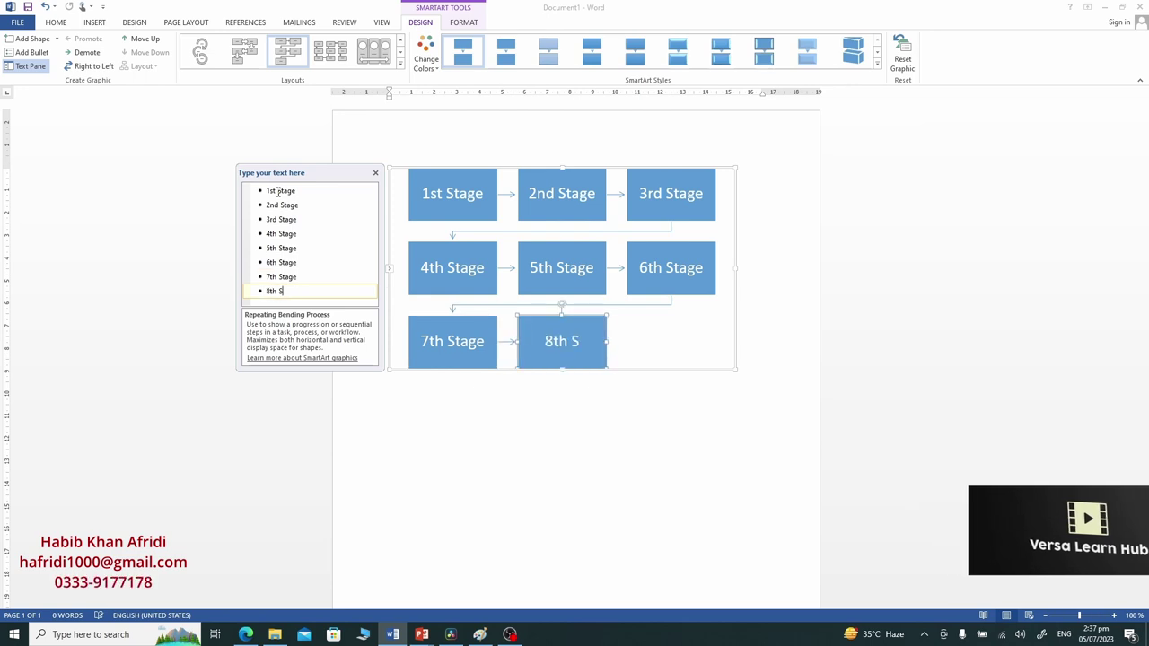
type("tage")
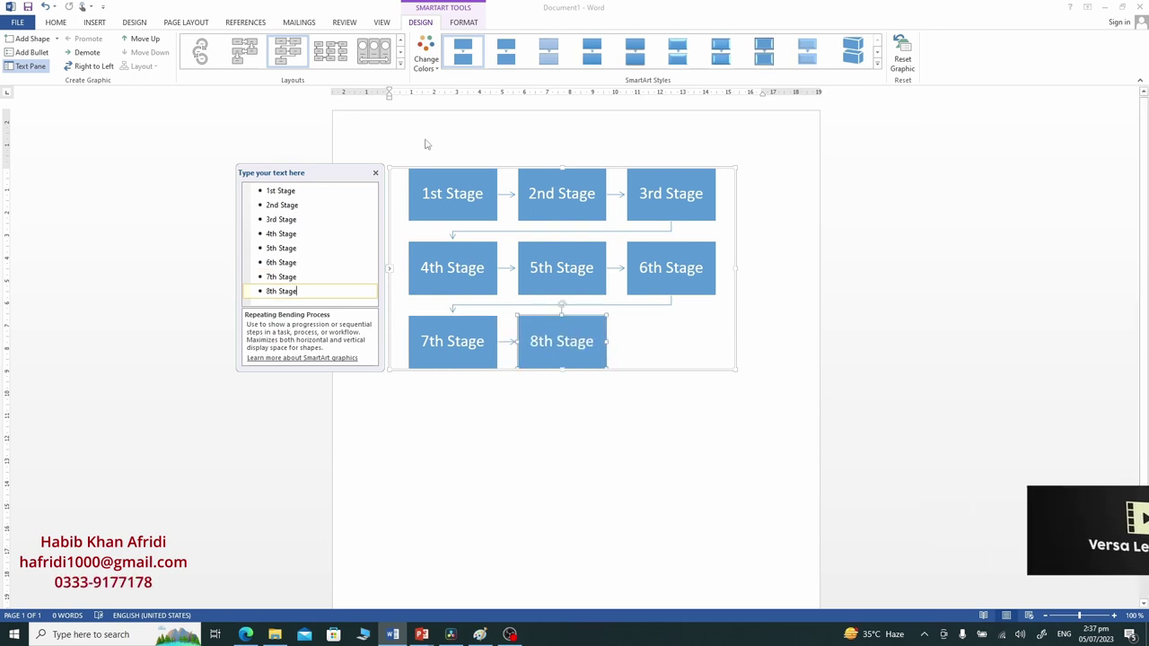
left_click(375, 173)
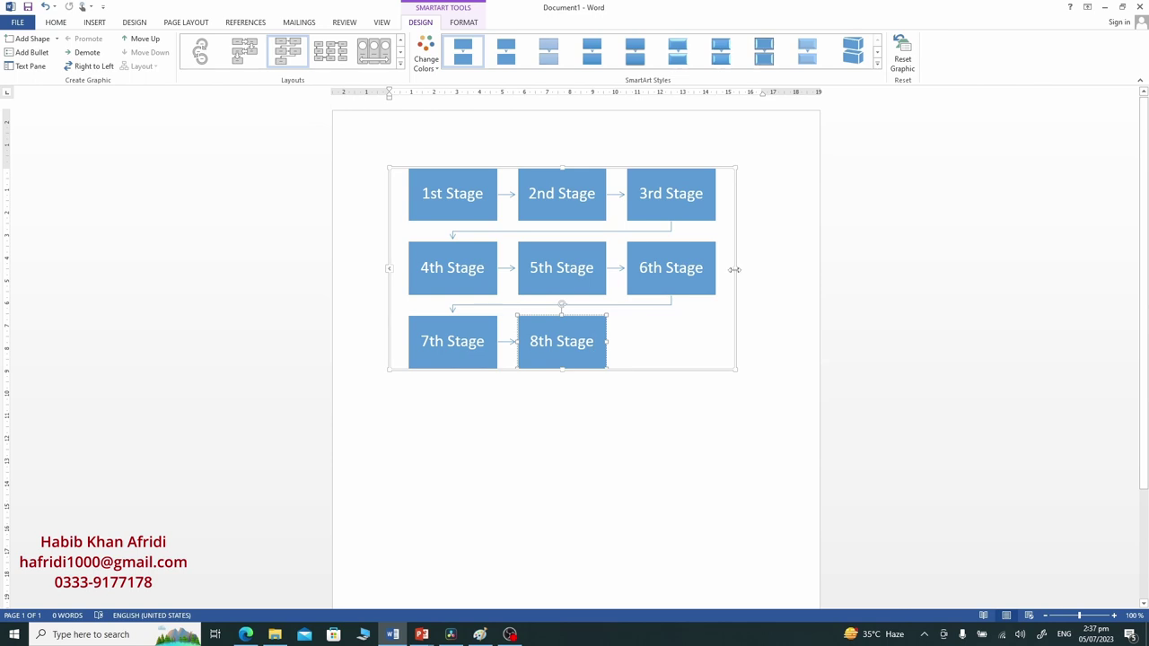
Drag the frame's right and bottom handles to make the diagram wider and taller
left_click_drag(733, 270, 771, 275)
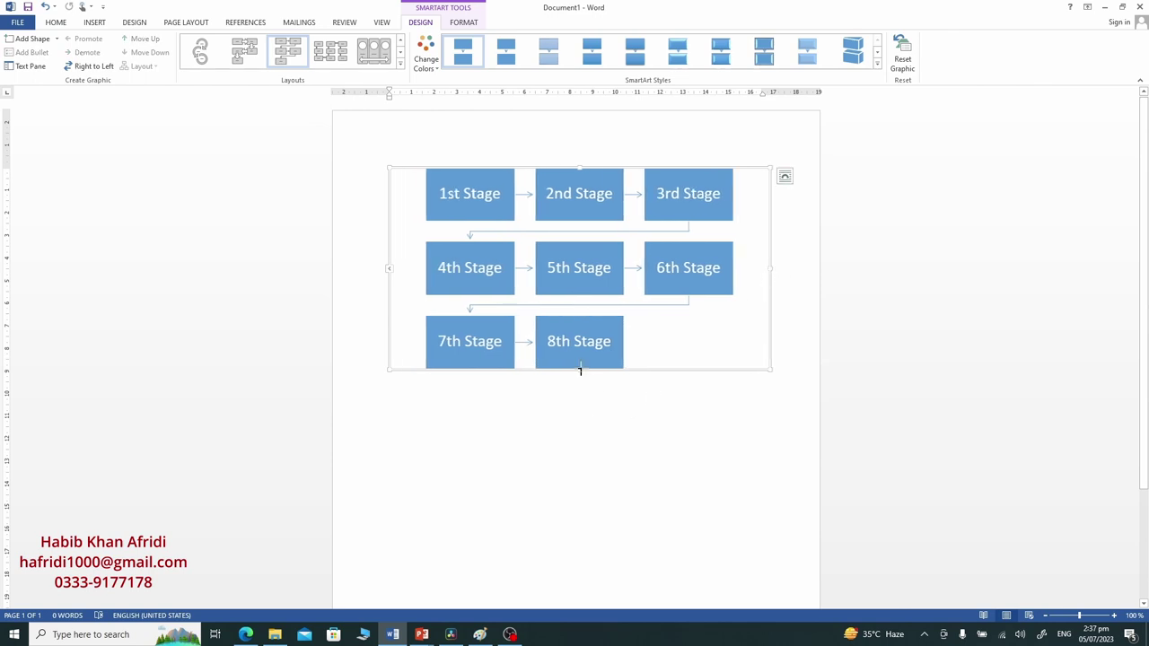
left_click_drag(580, 370, 549, 478)
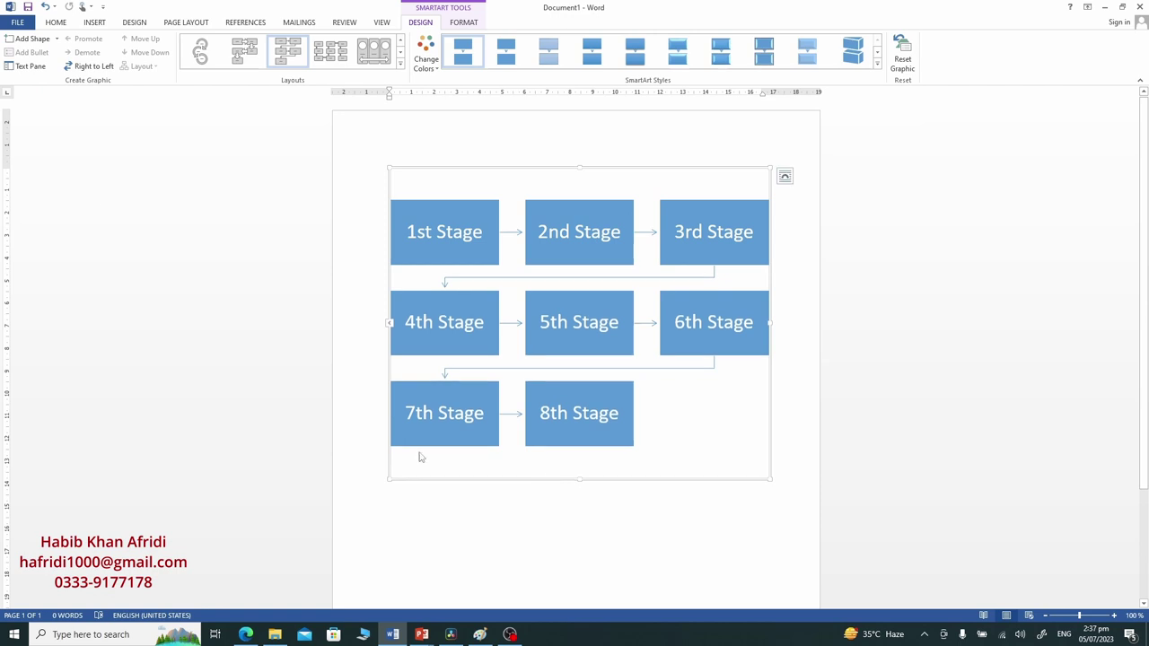
Format the stage labels in Times New Roman, first at size 24, then at 30
left_click(56, 23)
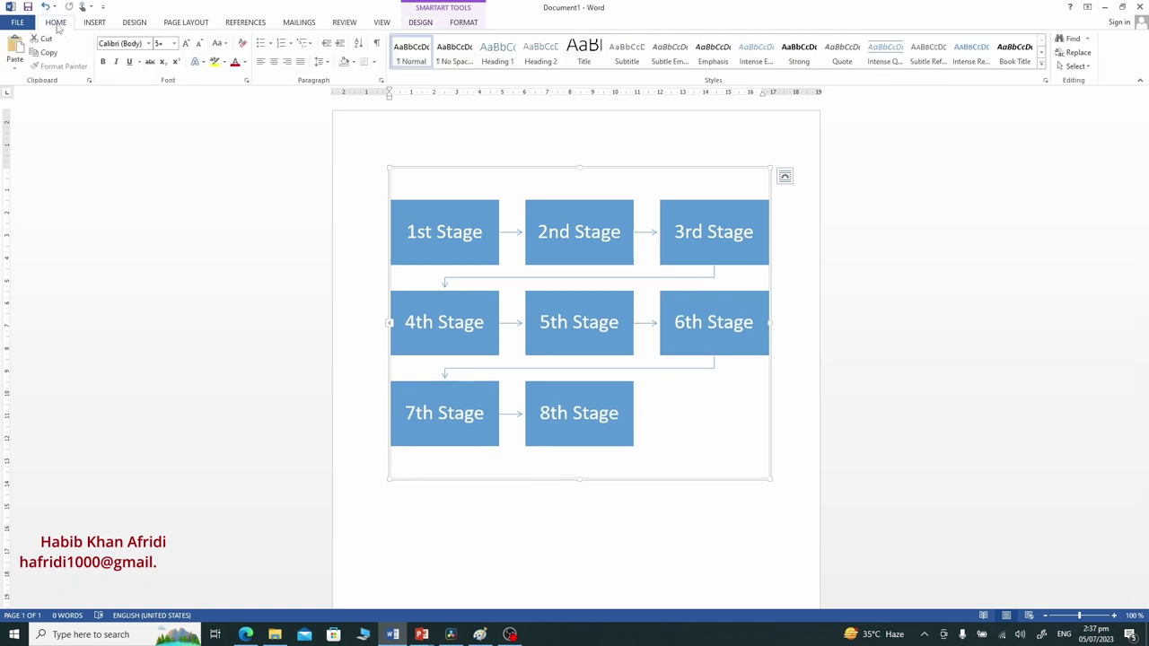
left_click(174, 44)
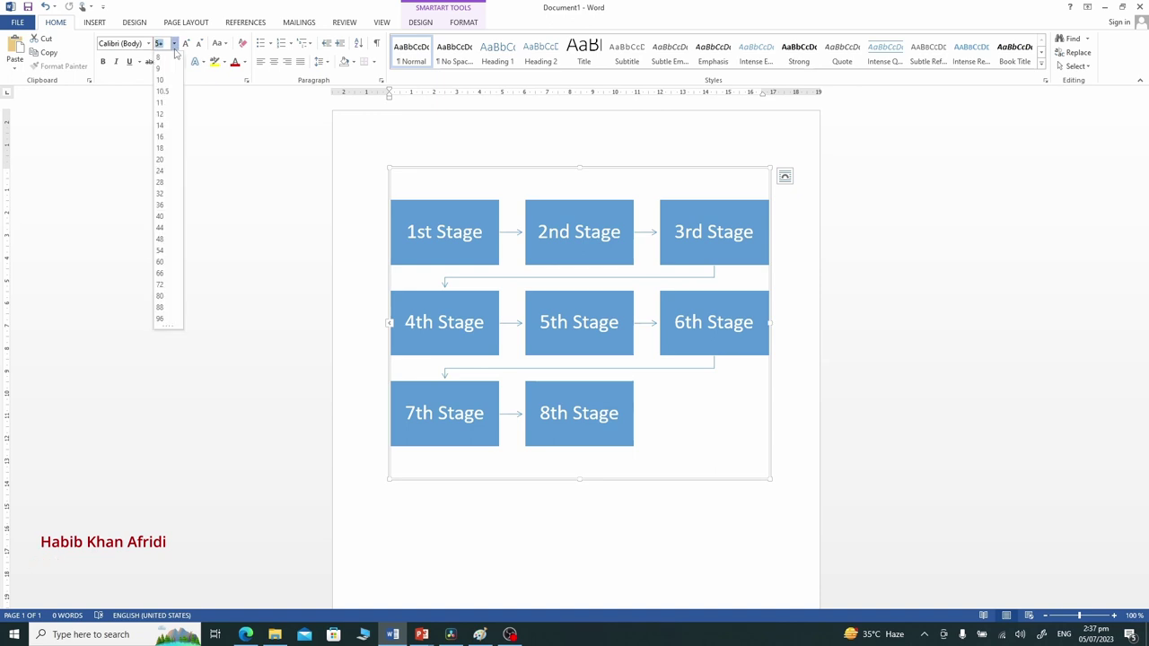
left_click(162, 170)
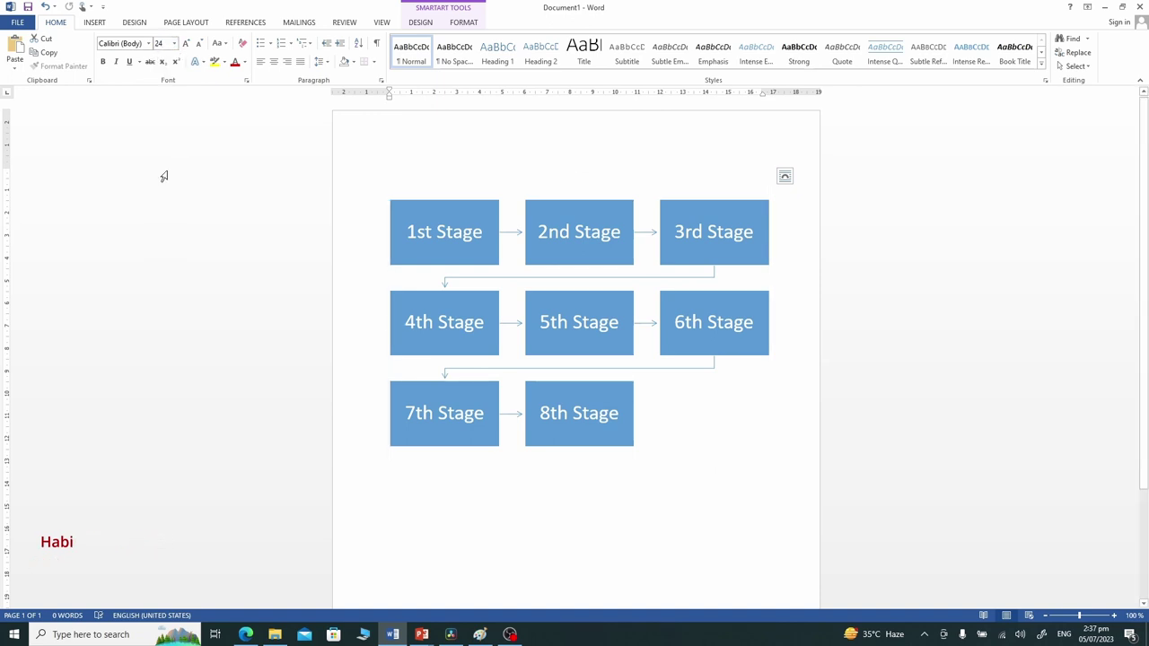
left_click(149, 44)
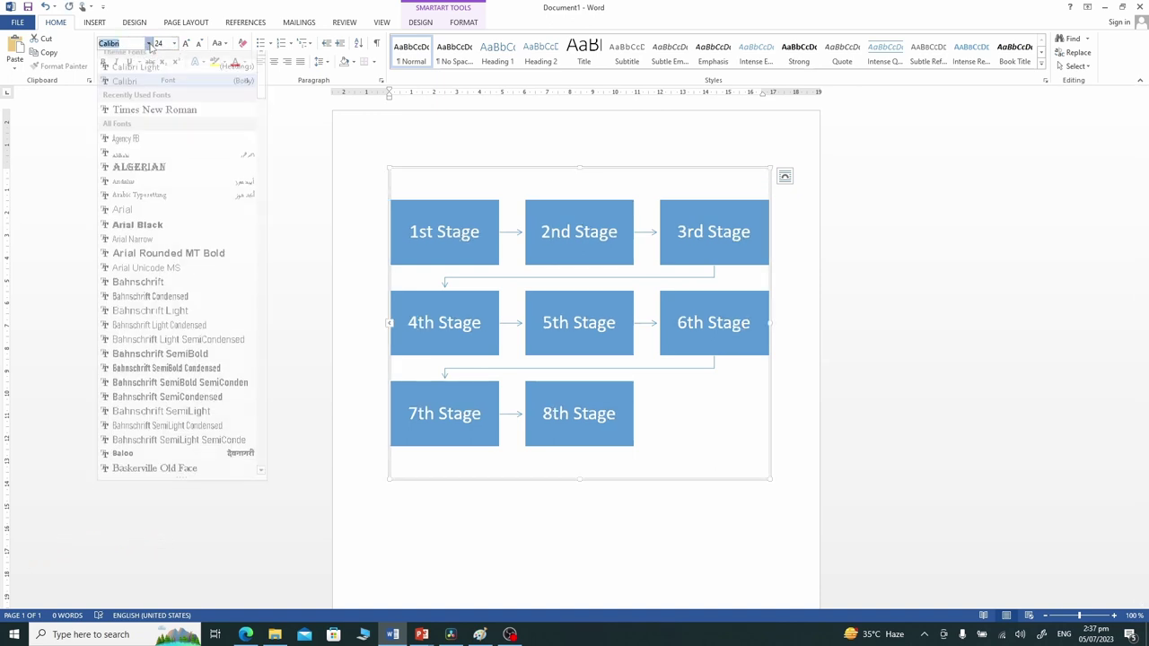
left_click(156, 116)
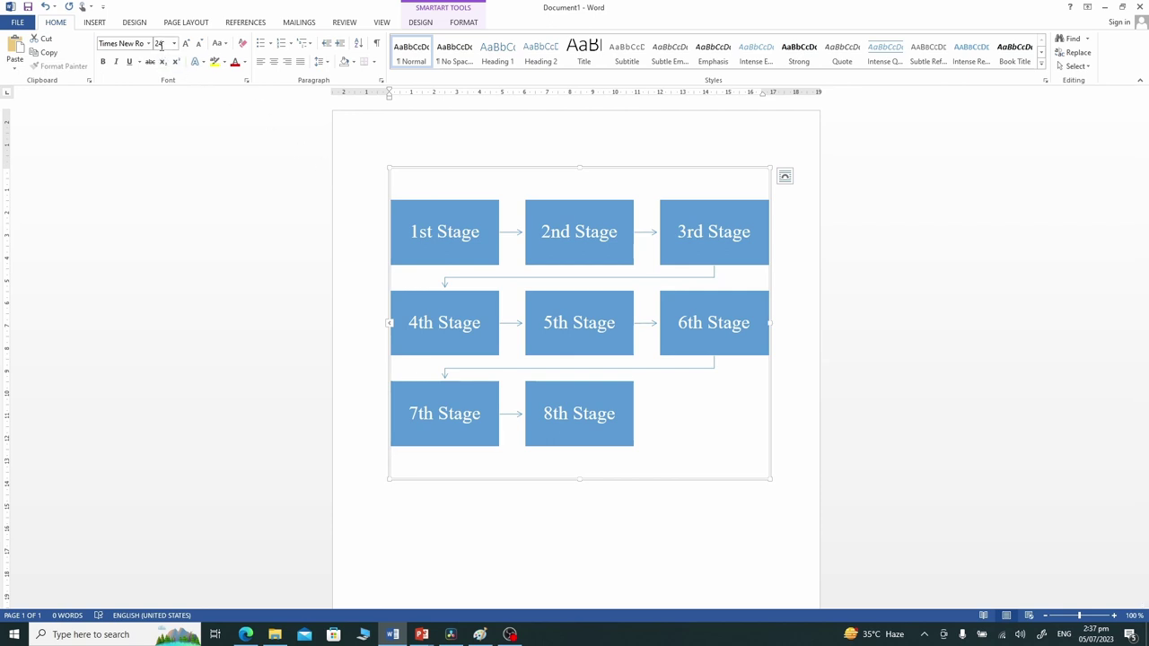
left_click(161, 45)
type("30")
key("Return")
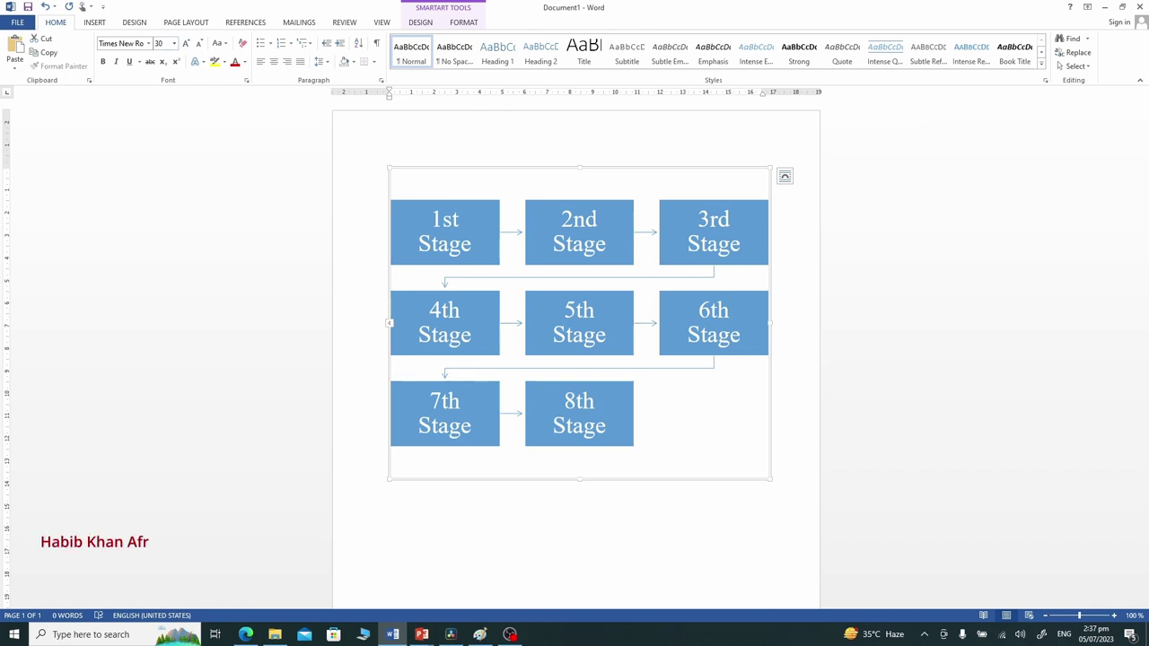
left_click(496, 261)
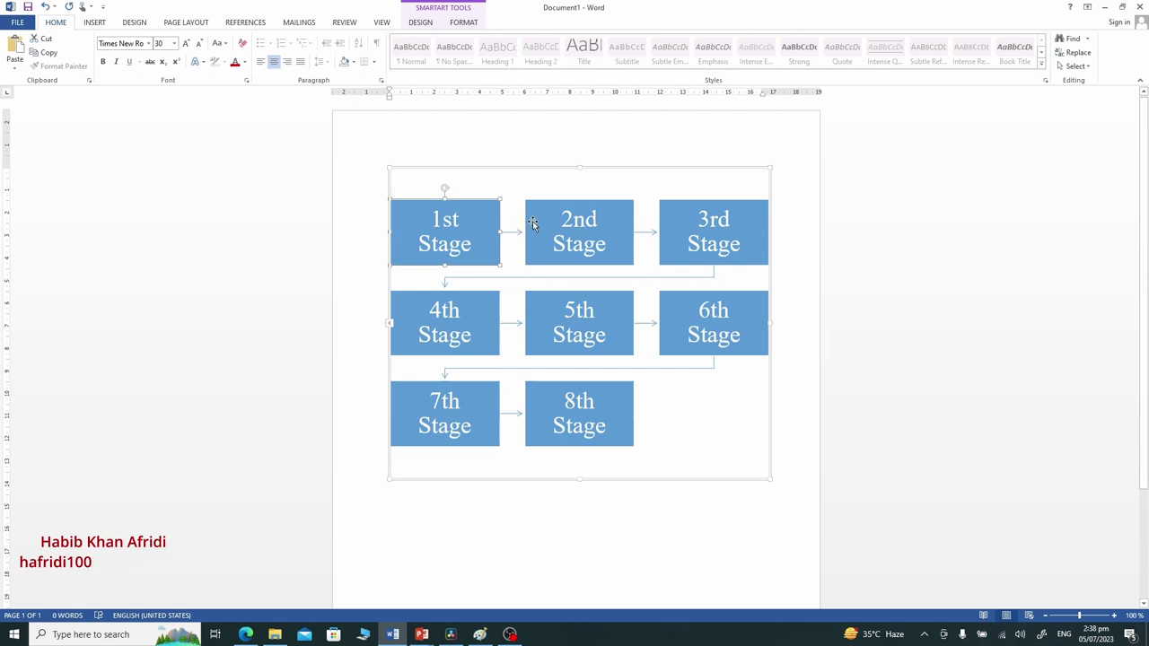
Select all eight stage boxes in the diagram together
left_click(533, 225, "shift")
left_click(705, 253, "shift")
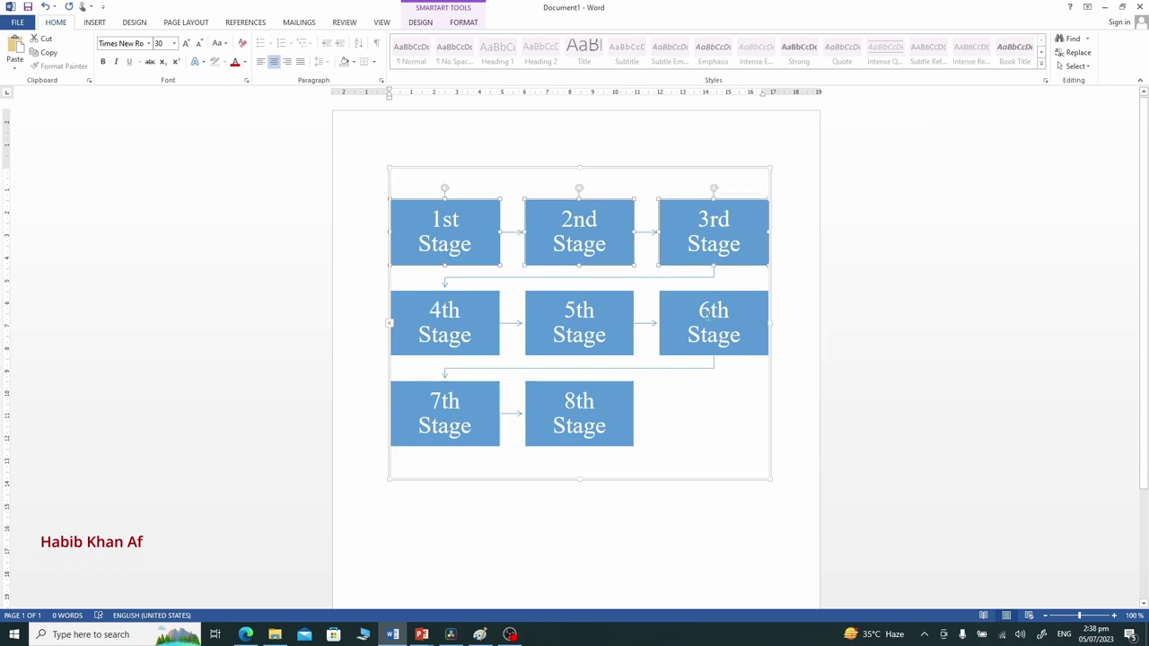
left_click(707, 313, "shift")
left_click(584, 328, "shift")
left_click(472, 331, "shift")
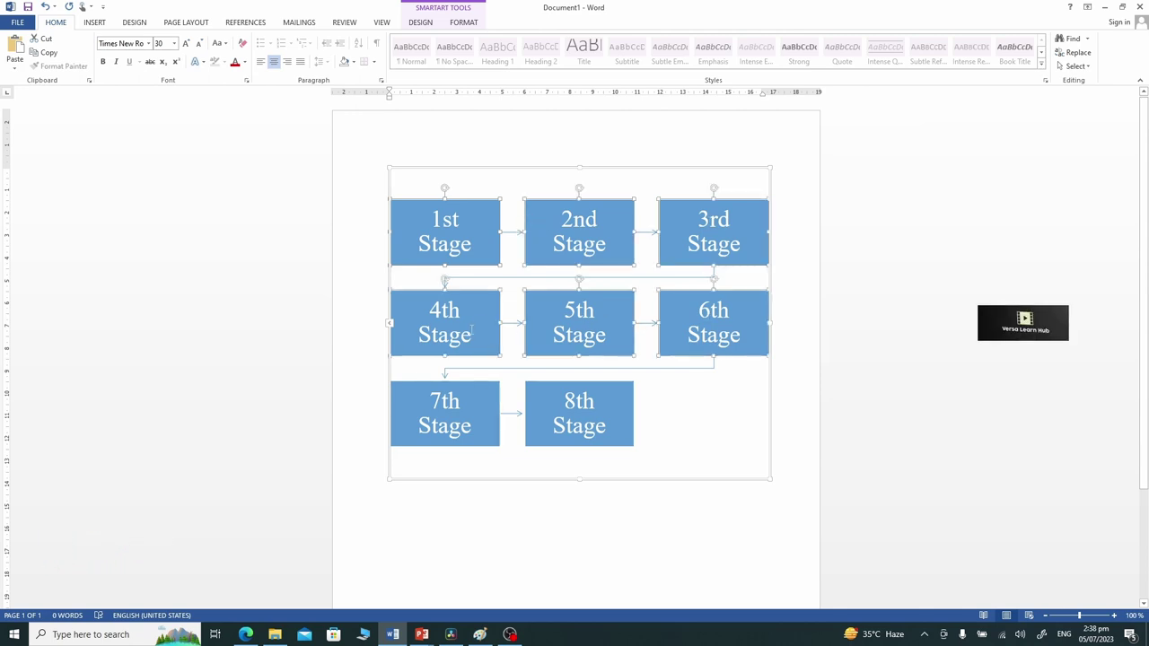
left_click(488, 403, "shift")
left_click(582, 426, "shift")
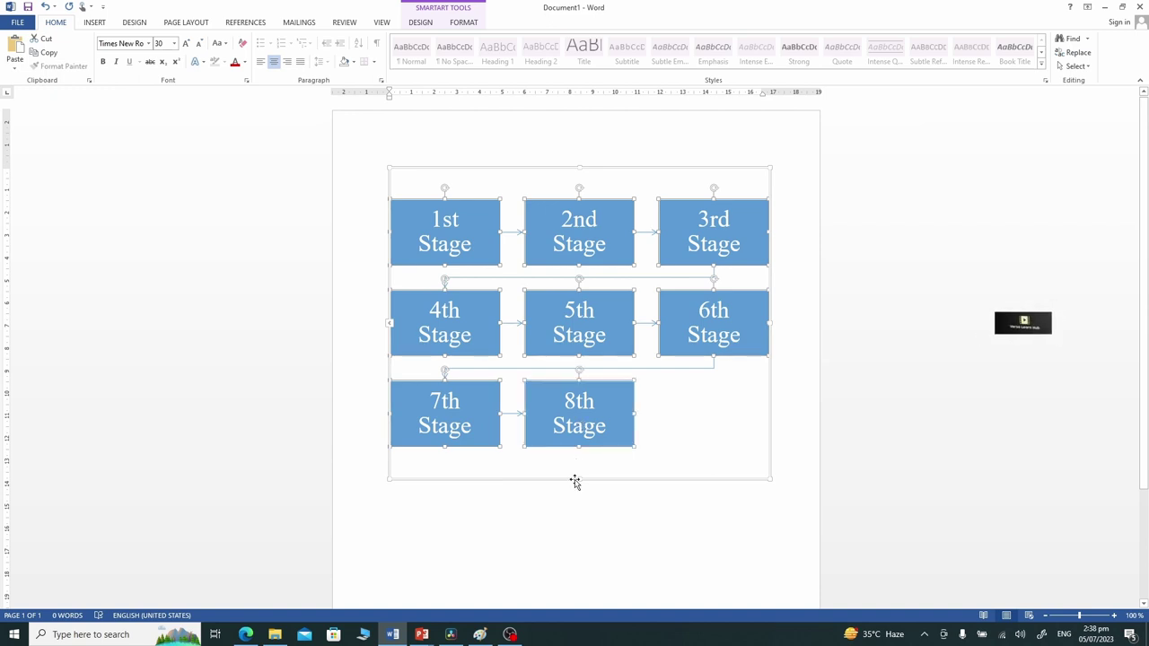
key("Escape")
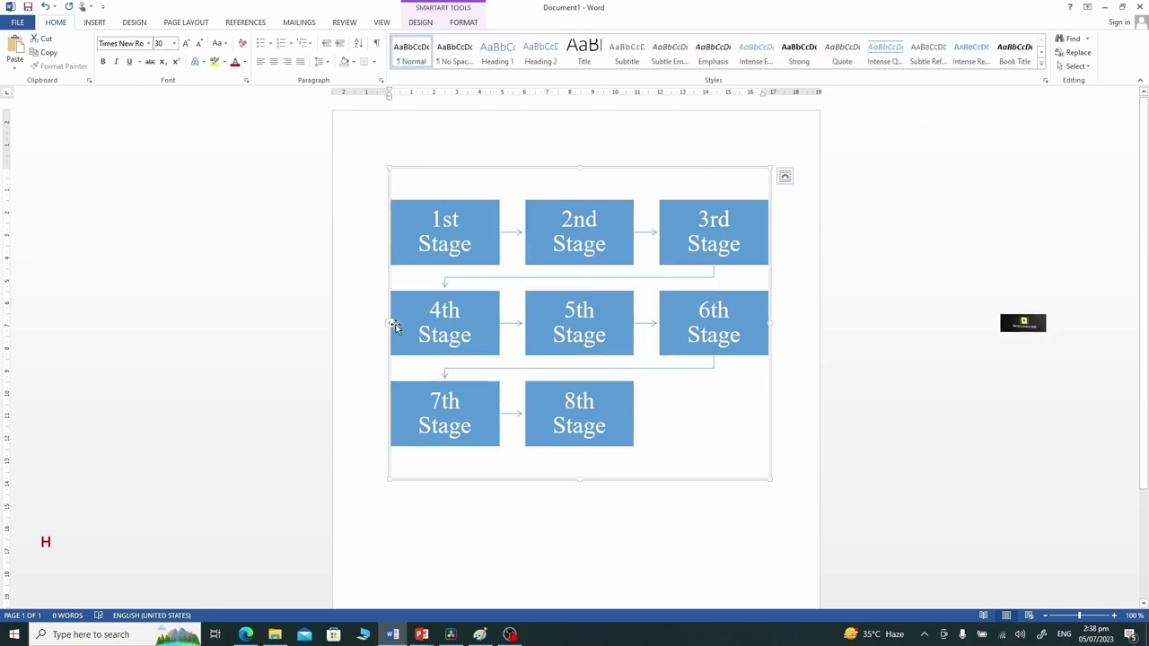
Select all eight lines in the text pane and widen every box so labels fit one line
left_click(391, 325)
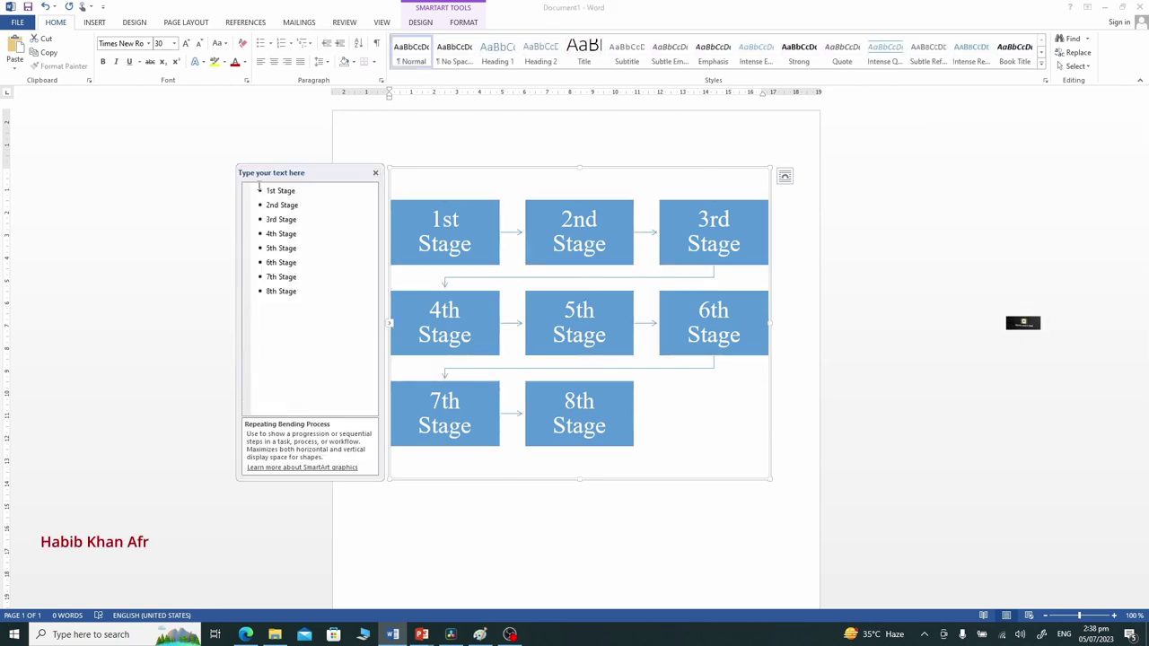
left_click_drag(266, 190, 319, 294)
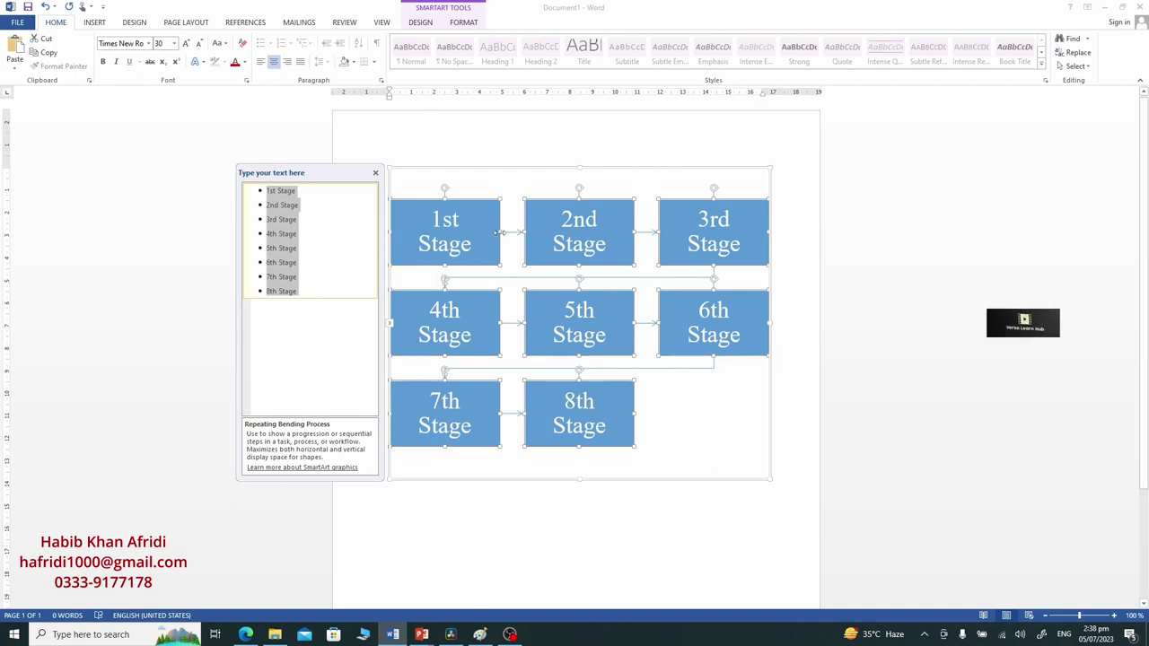
left_click(500, 233)
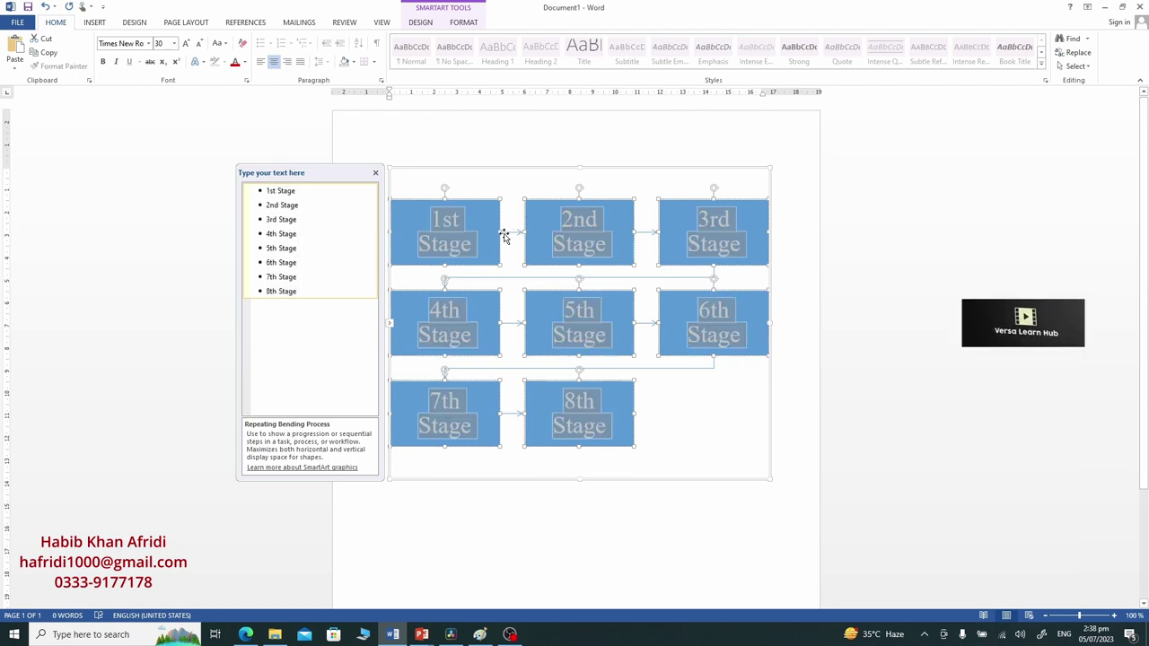
left_click_drag(499, 232, 525, 232)
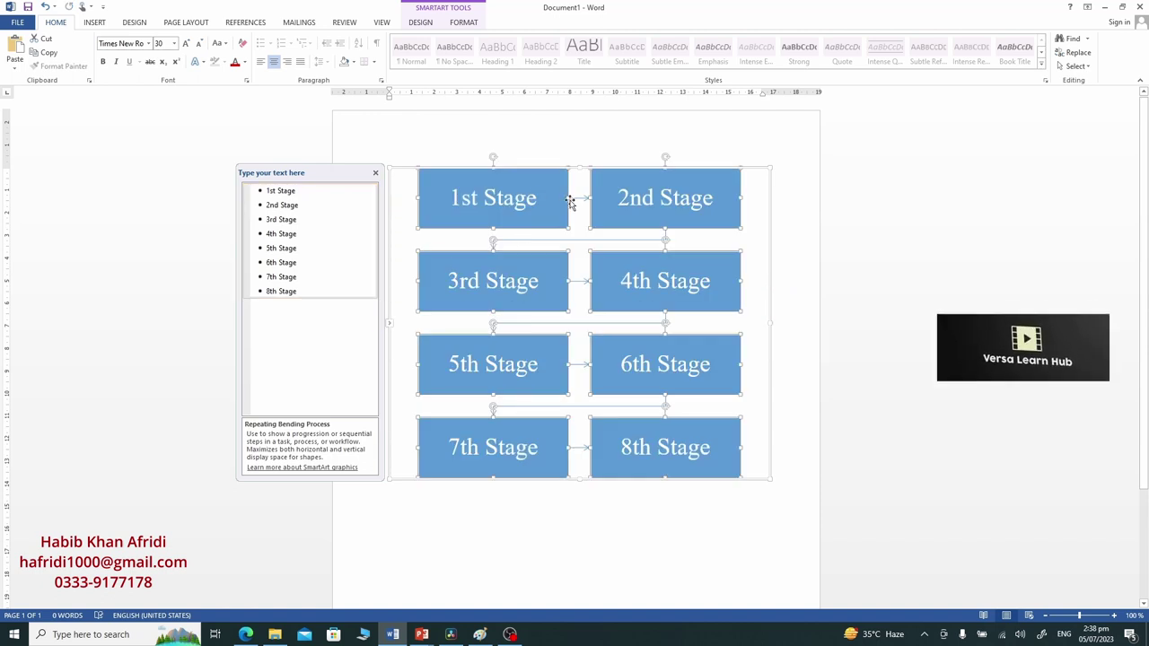
left_click_drag(570, 200, 583, 199)
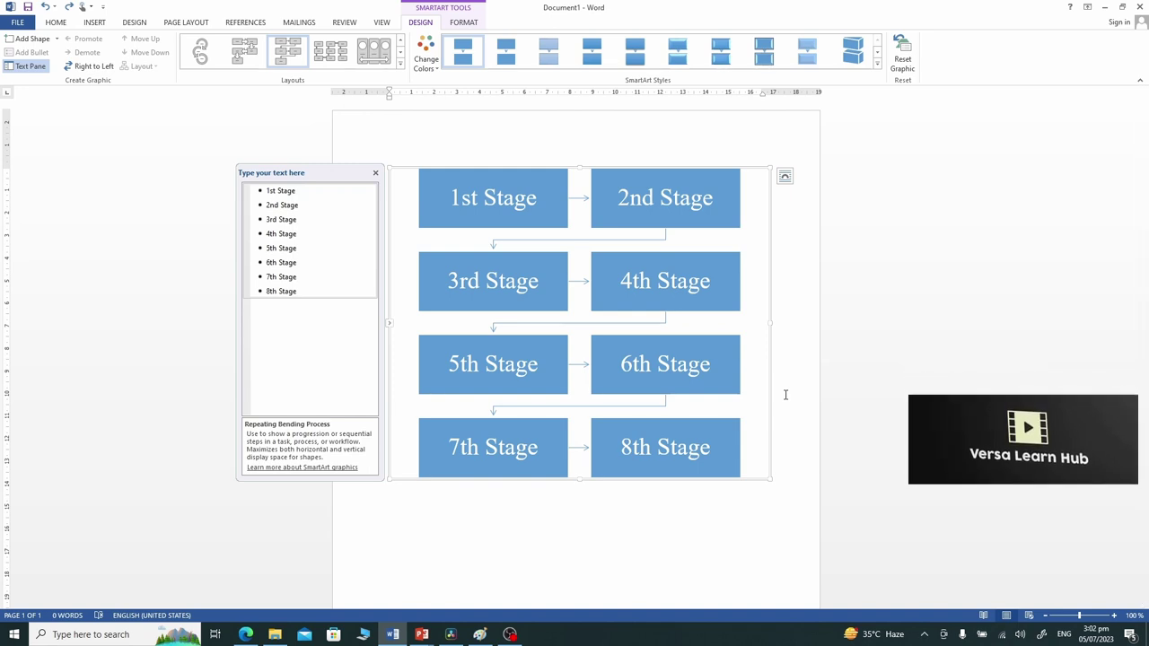
left_click(656, 257)
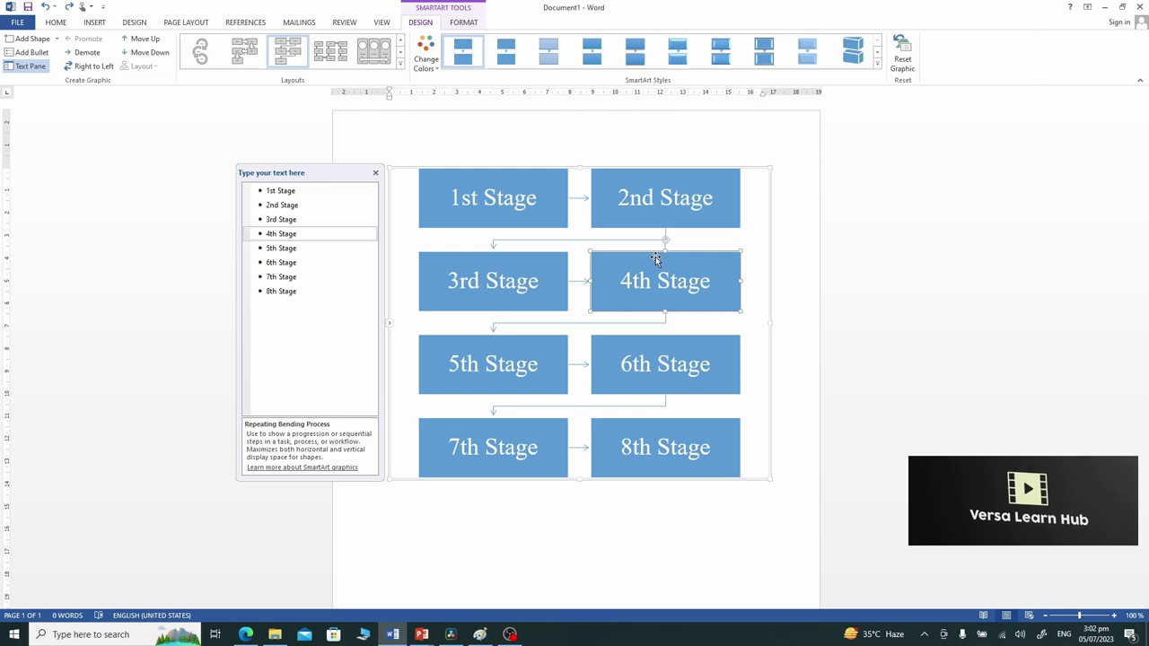
key("Delete")
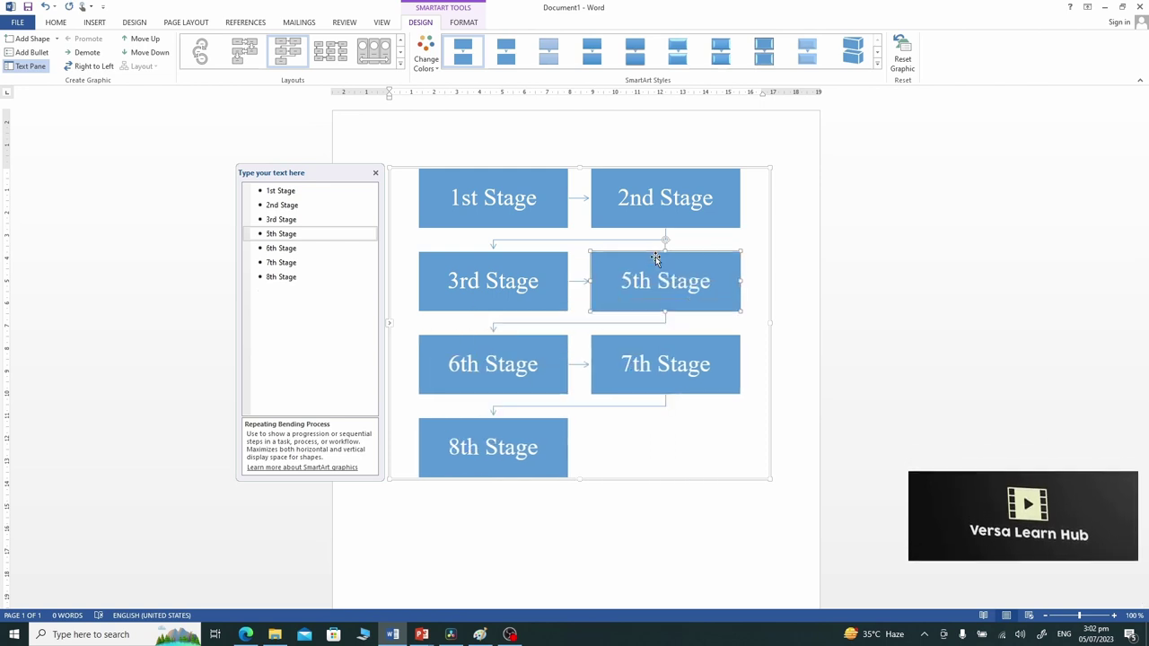
key("ctrl+z")
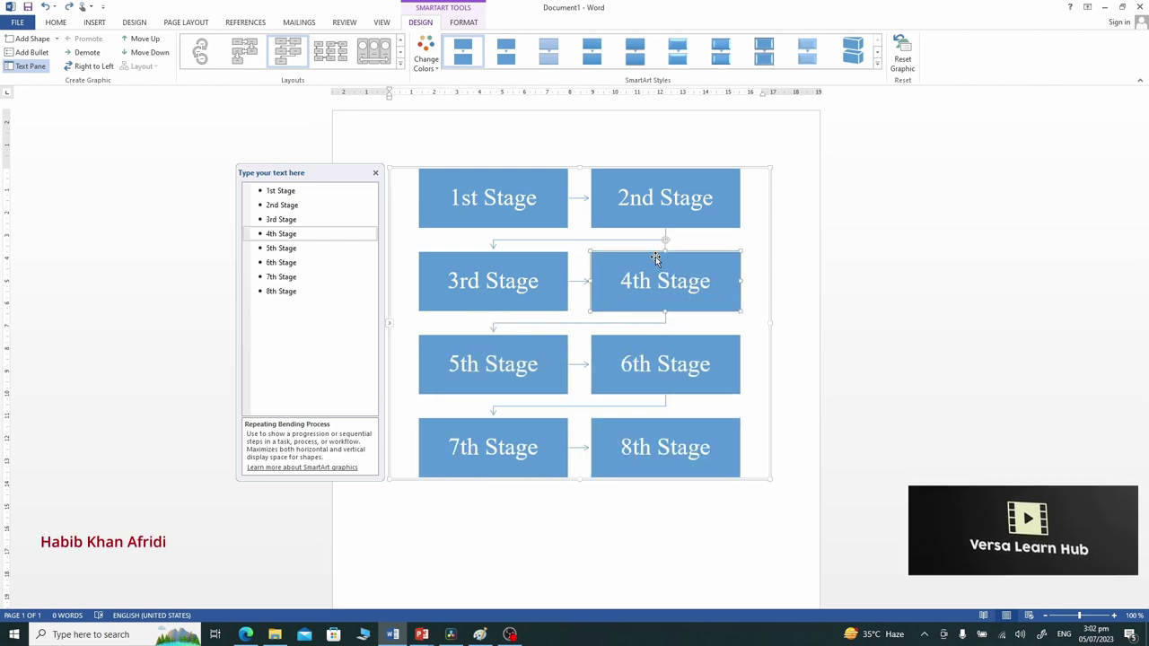
triple_click(275, 234)
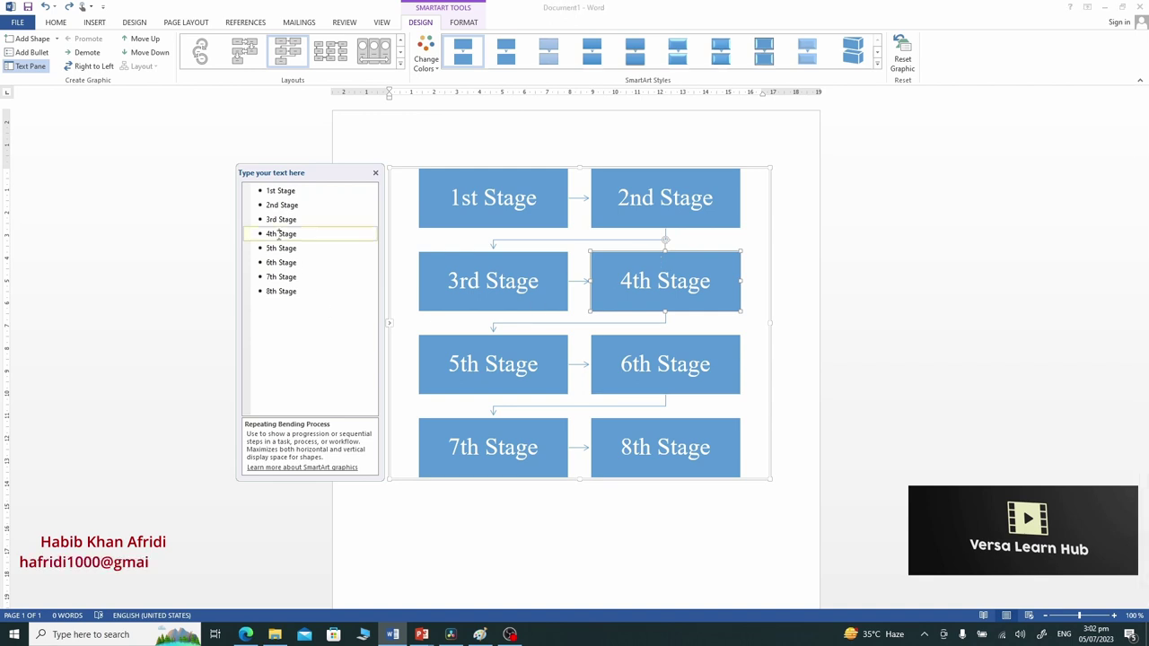
key("Delete")
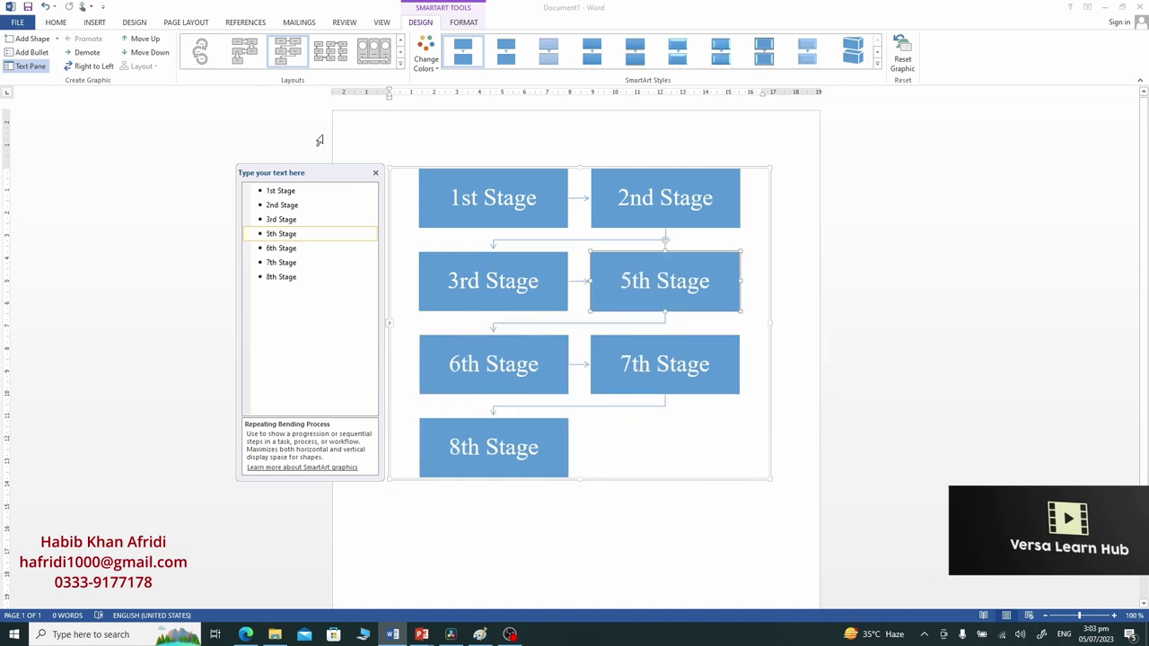
key("ctrl+z")
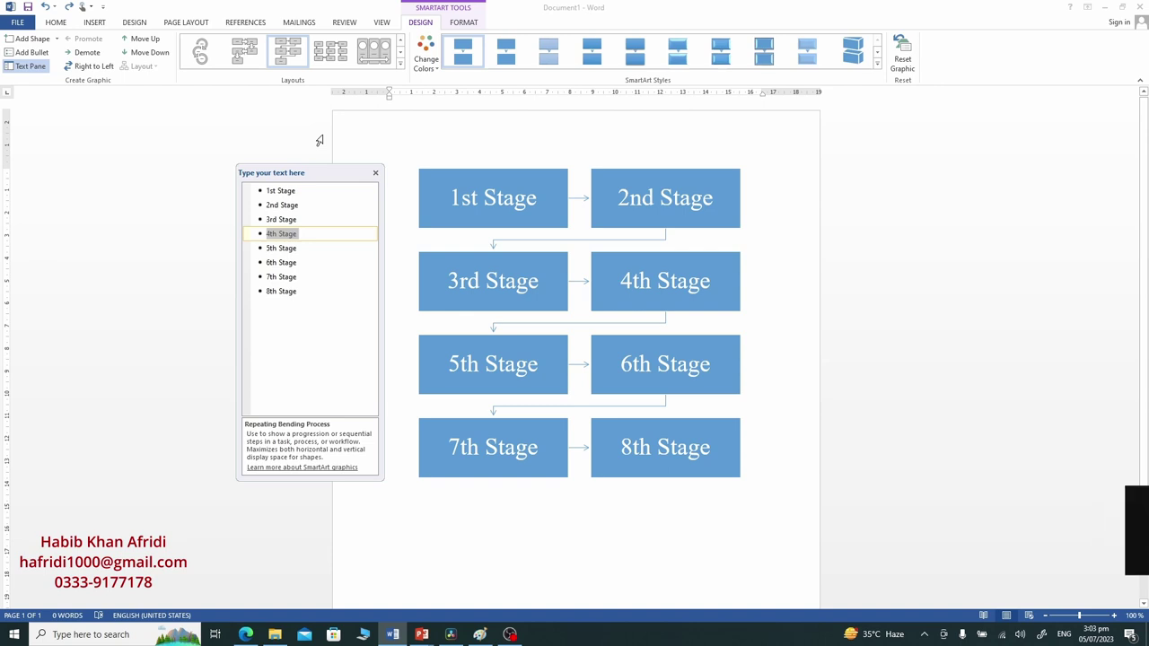
Insert a new '6th A Stage' bullet directly after 6th Stage
left_click(313, 262)
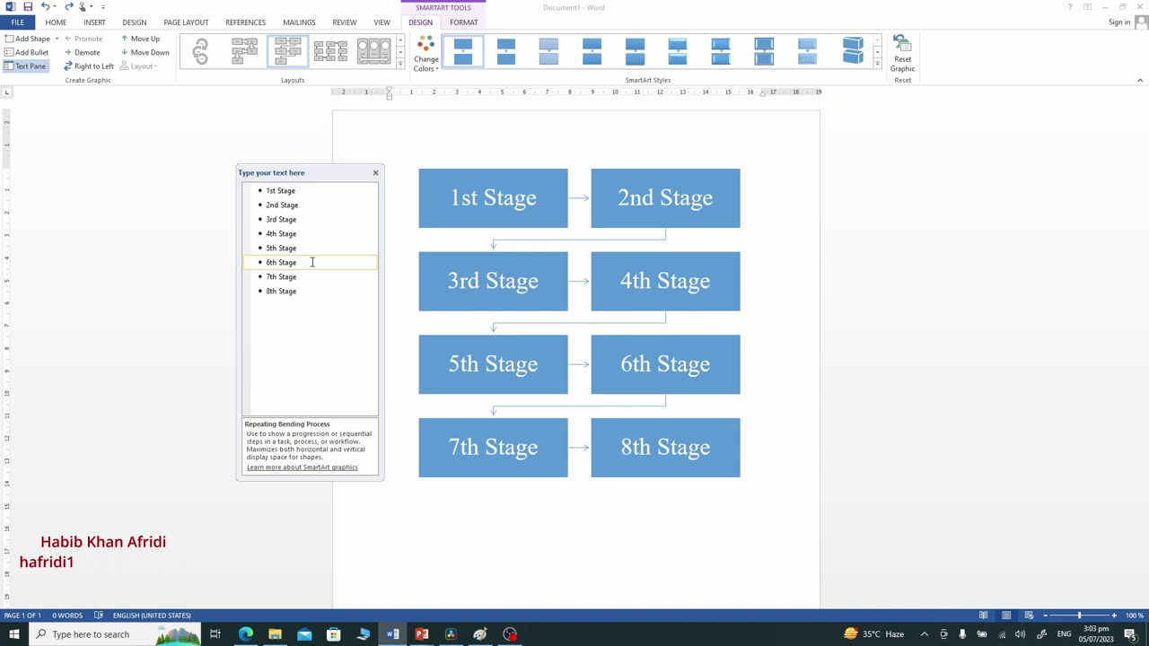
key("Return")
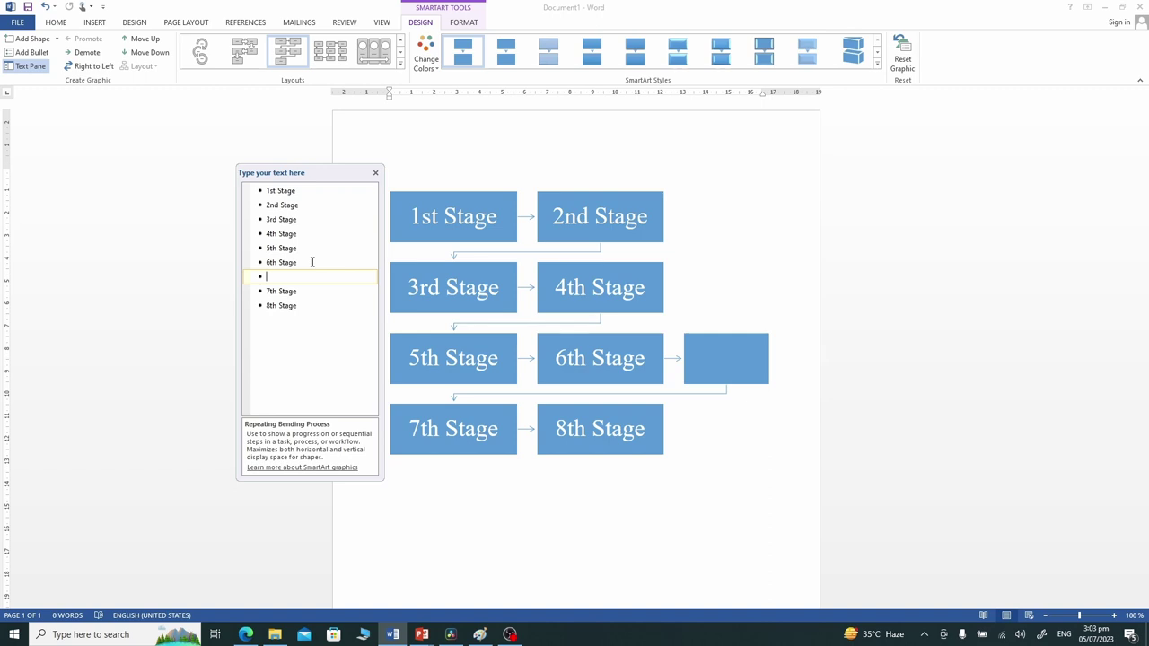
type("6th ")
type("S")
type("tage")
key("BackSpace")
key("BackSpace")
key("BackSpace")
key("BackSpace")
key("BackSpace")
type("A Stage")
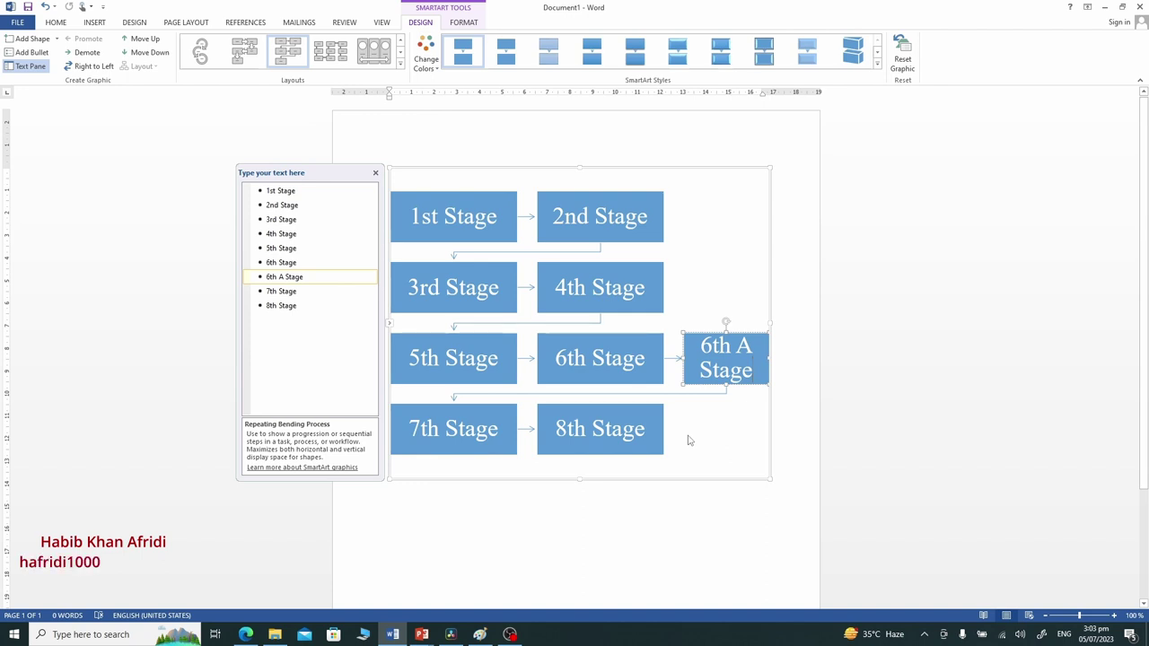
left_click(683, 170)
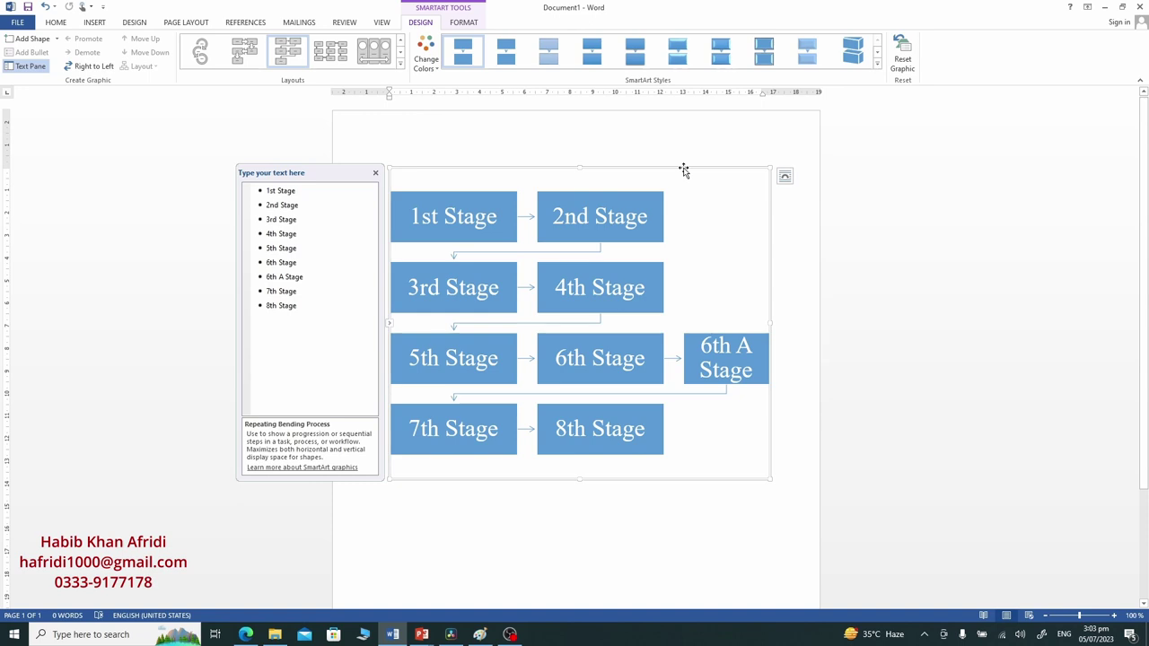
Reset the SmartArt graphic to its defaults and hide the text pane
left_click(904, 63)
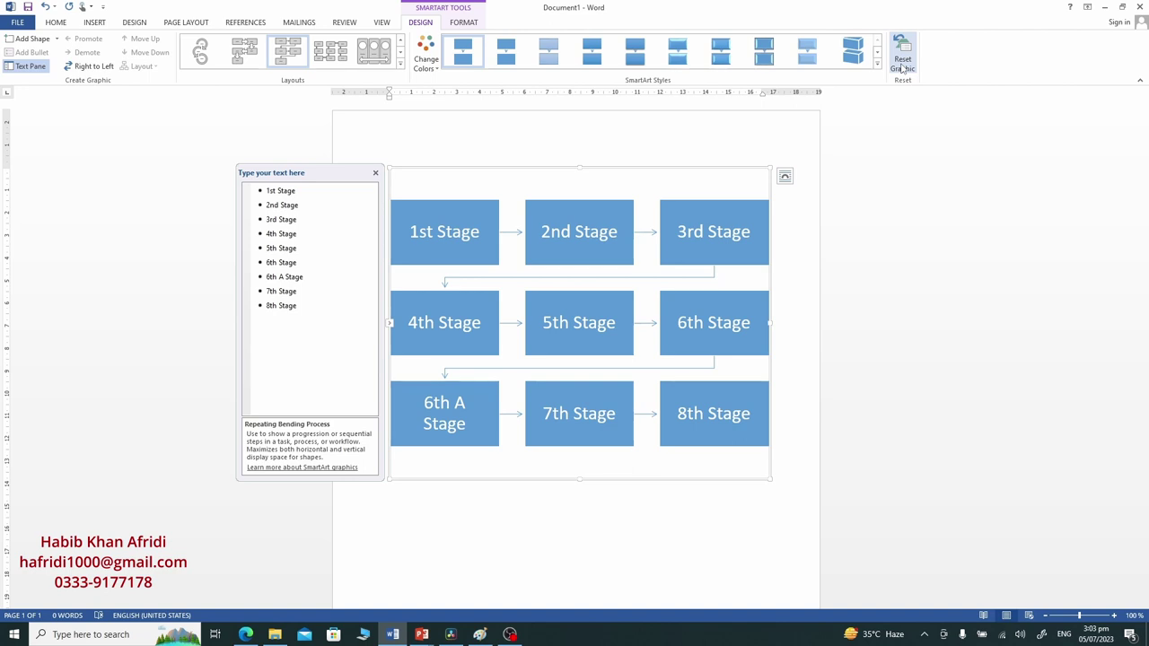
left_click(375, 173)
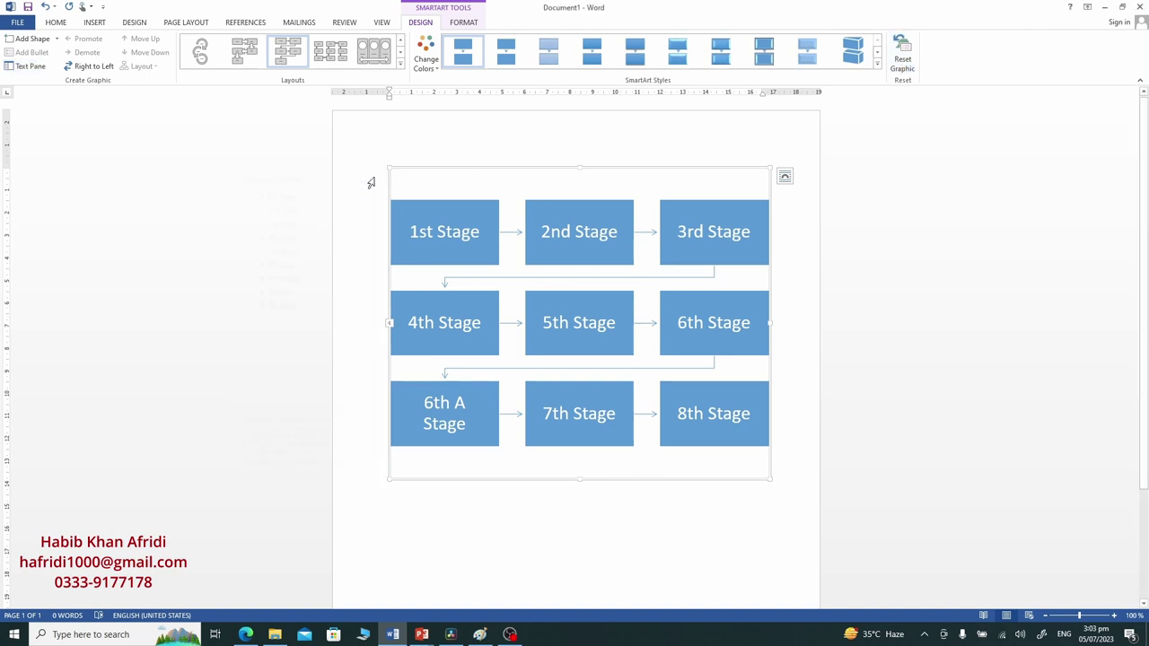
Apply the first Colorful color scheme, cycling boxes through orange, grey, yellow, blue, green
left_click(431, 72)
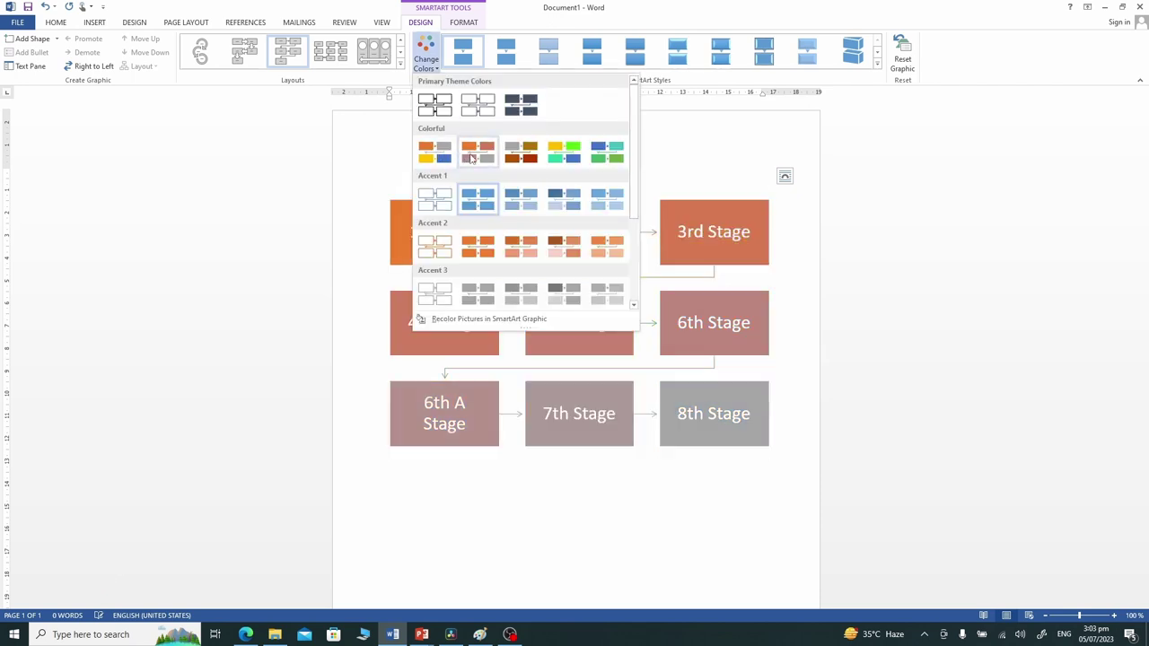
left_click(471, 158)
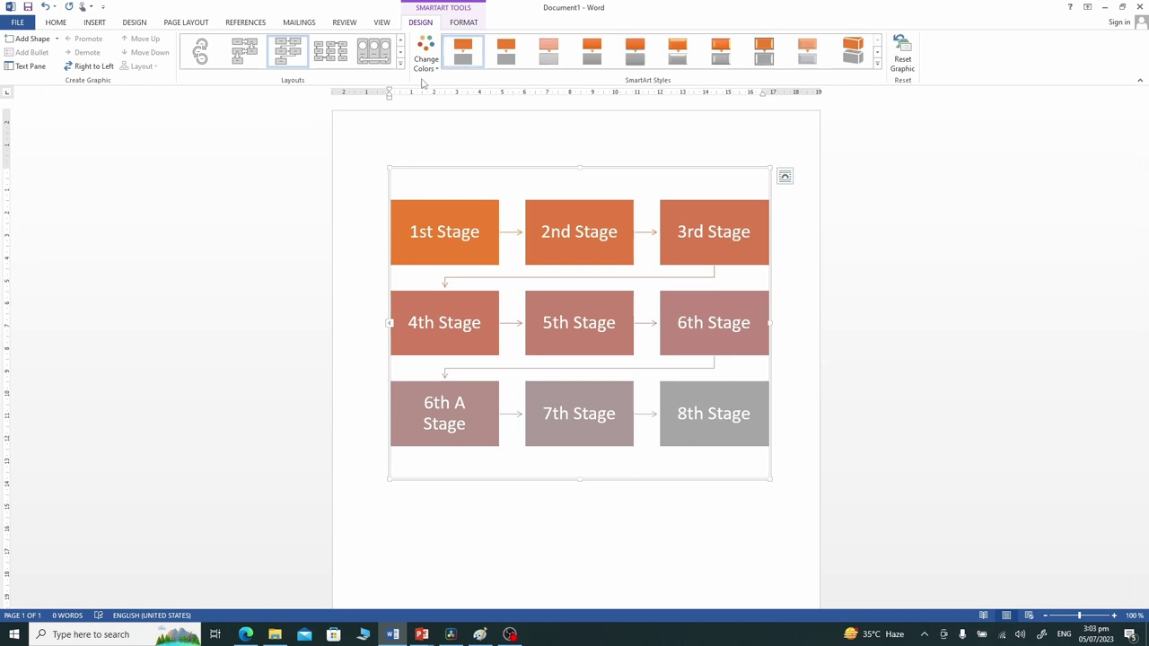
left_click(427, 59)
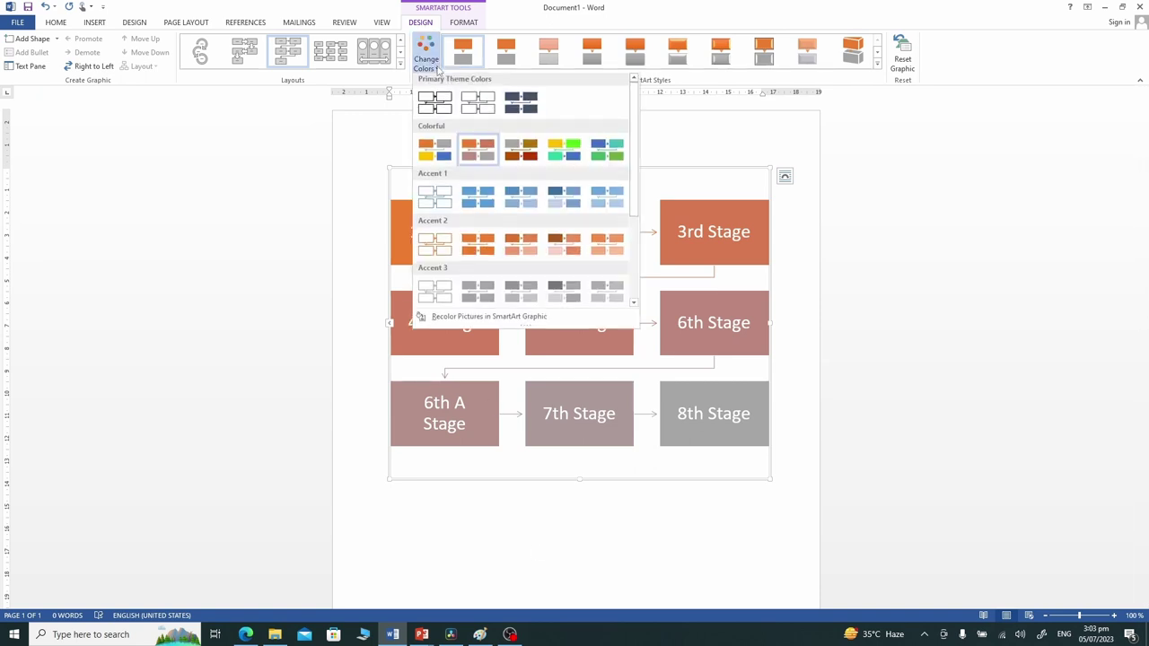
left_click(426, 158)
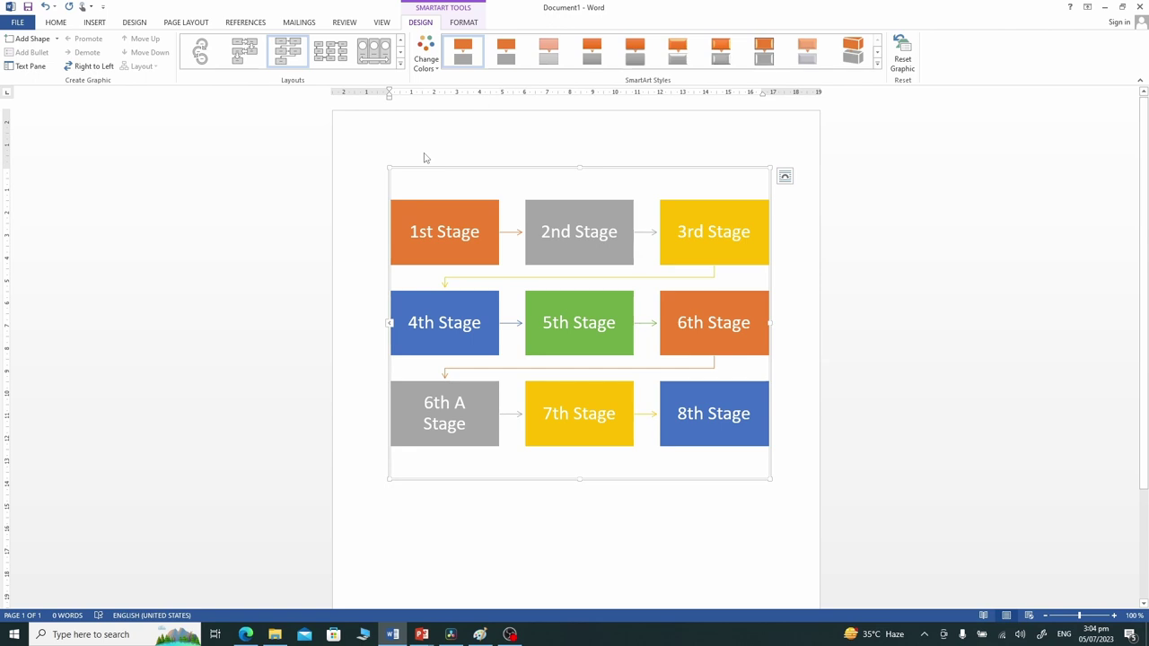
left_click(878, 64)
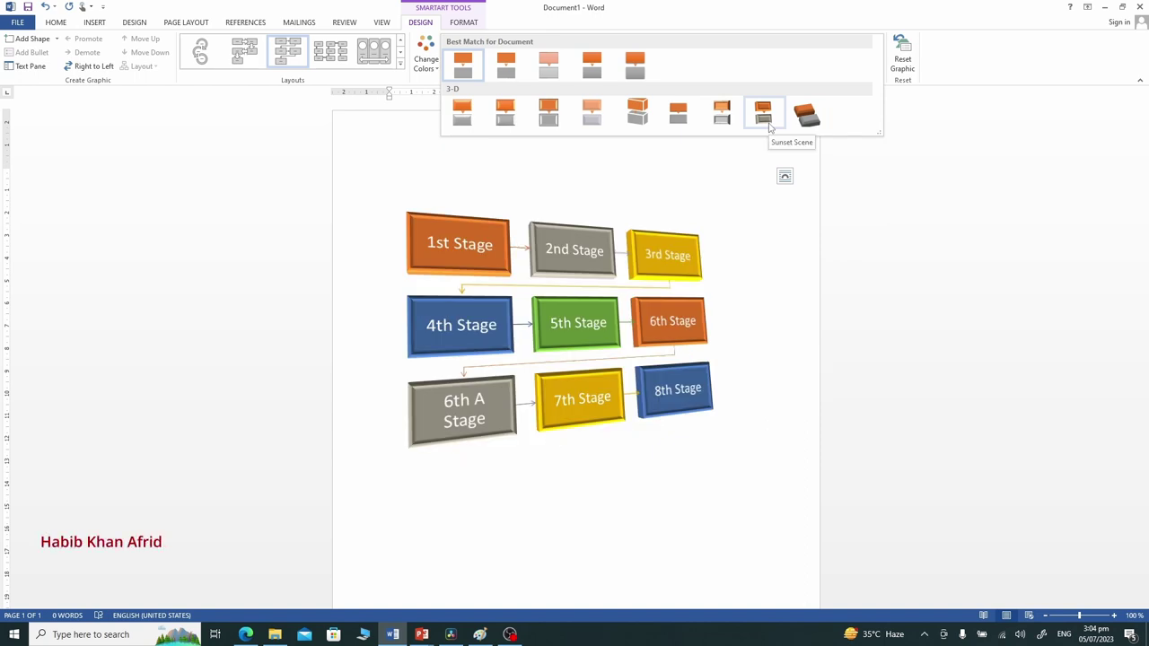
left_click(769, 126)
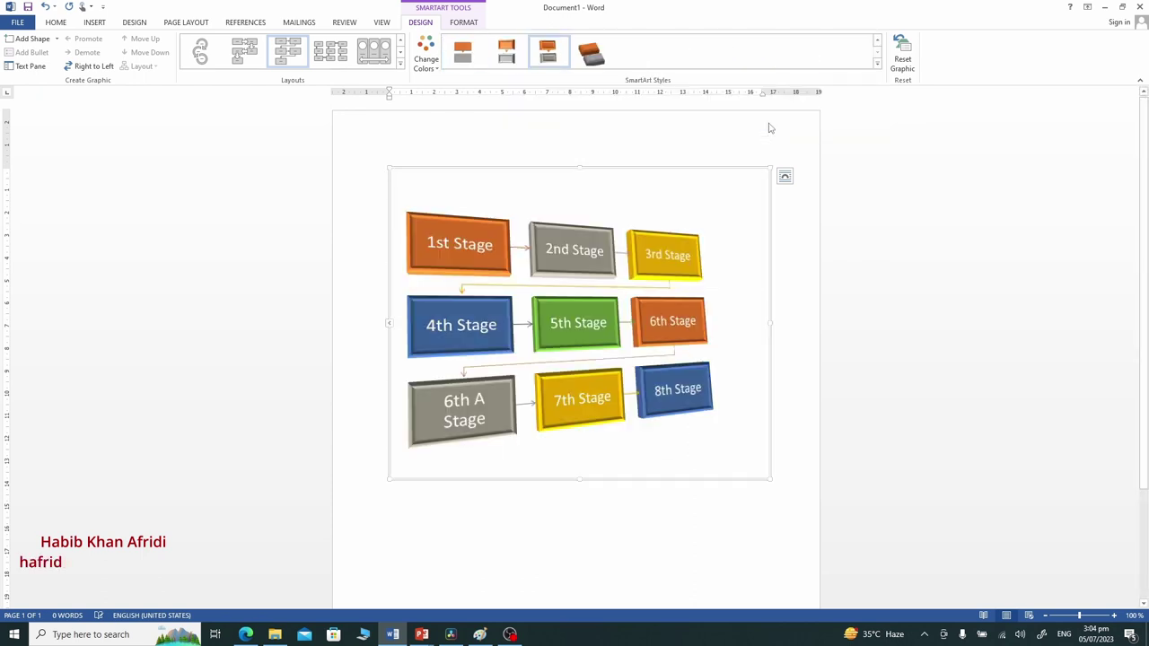
left_click(879, 66)
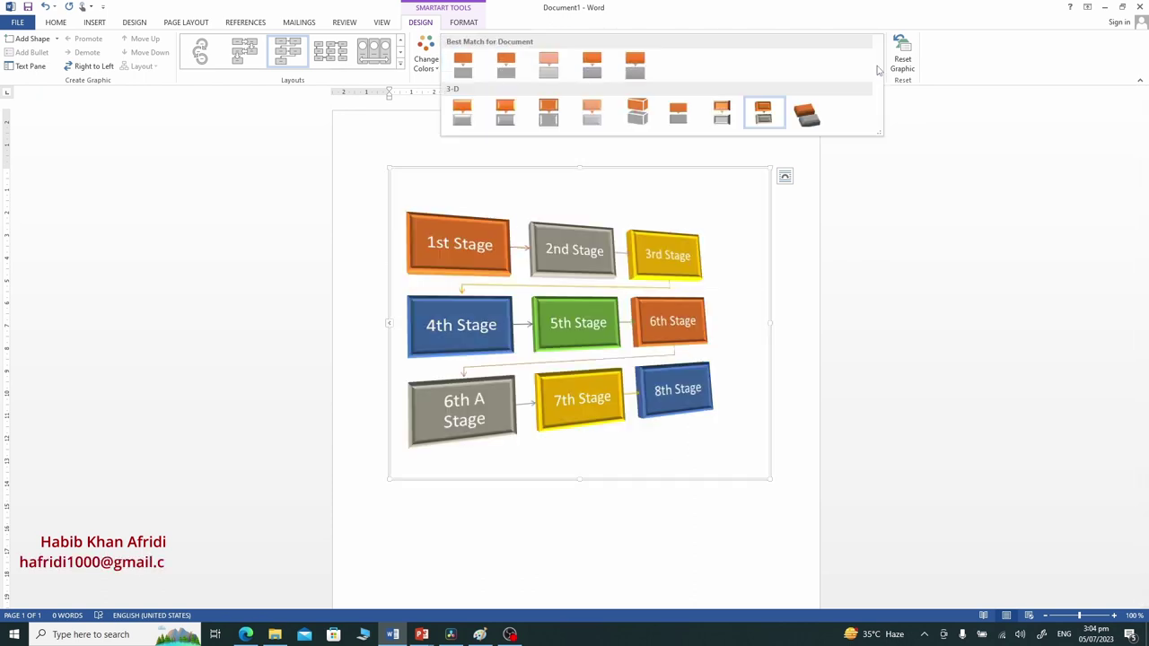
left_click(640, 120)
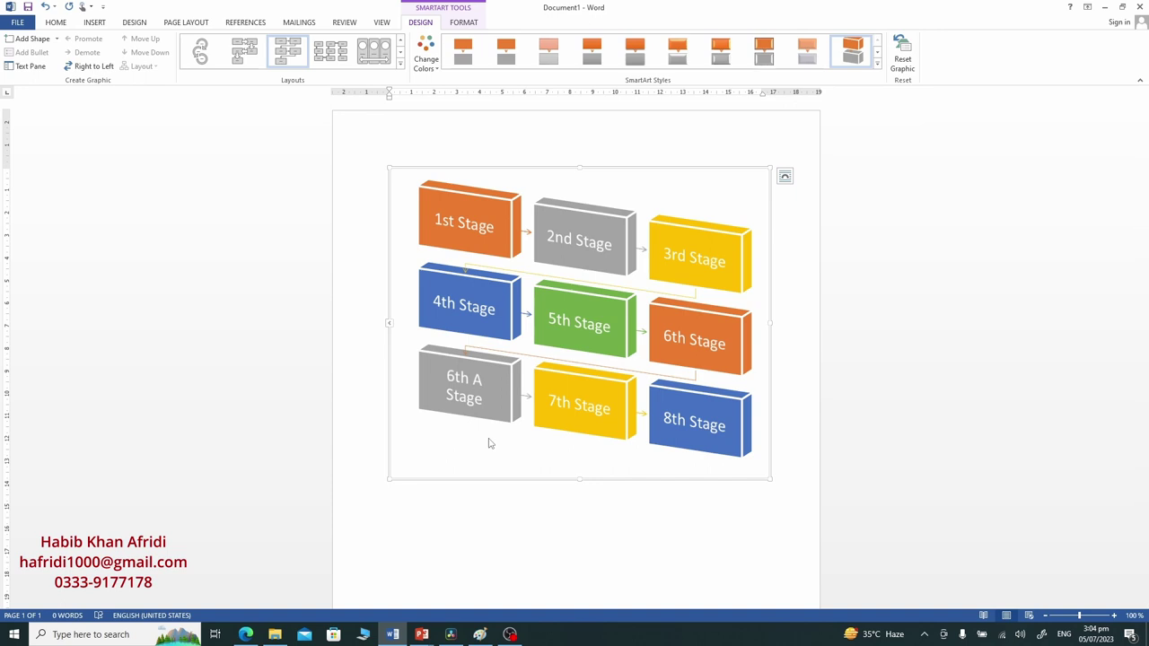
left_click(878, 64)
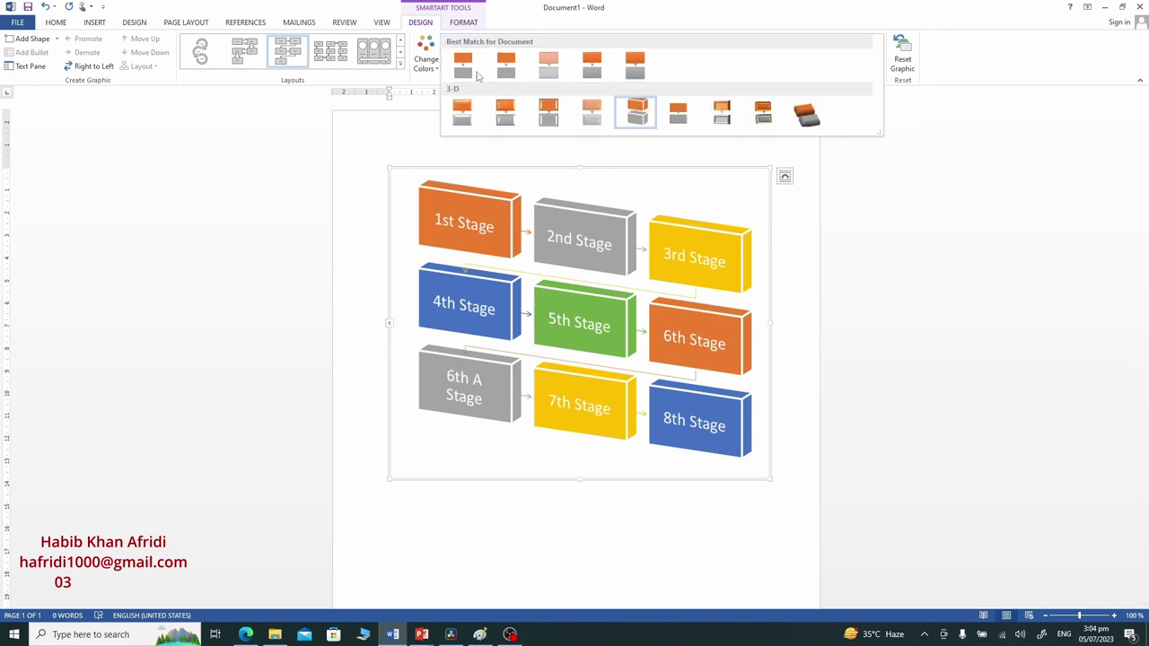
left_click(510, 108)
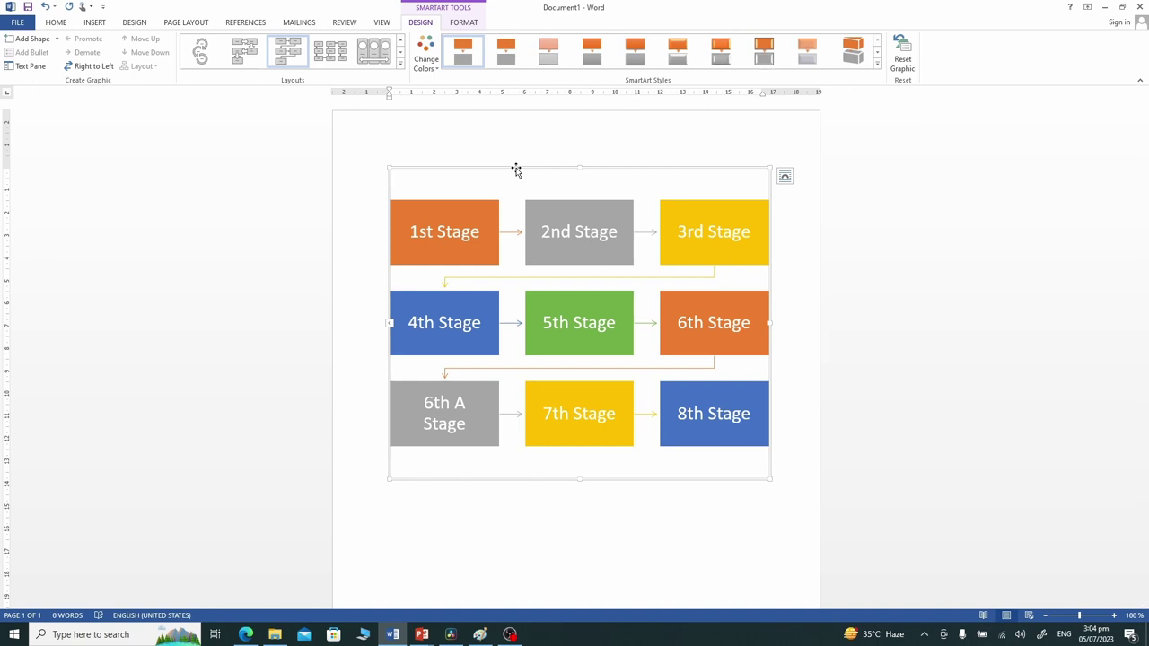
Switch to a vertical stacked-bar layout, set stage labels to 24 pt, and stretch the diagram taller
left_click(400, 69)
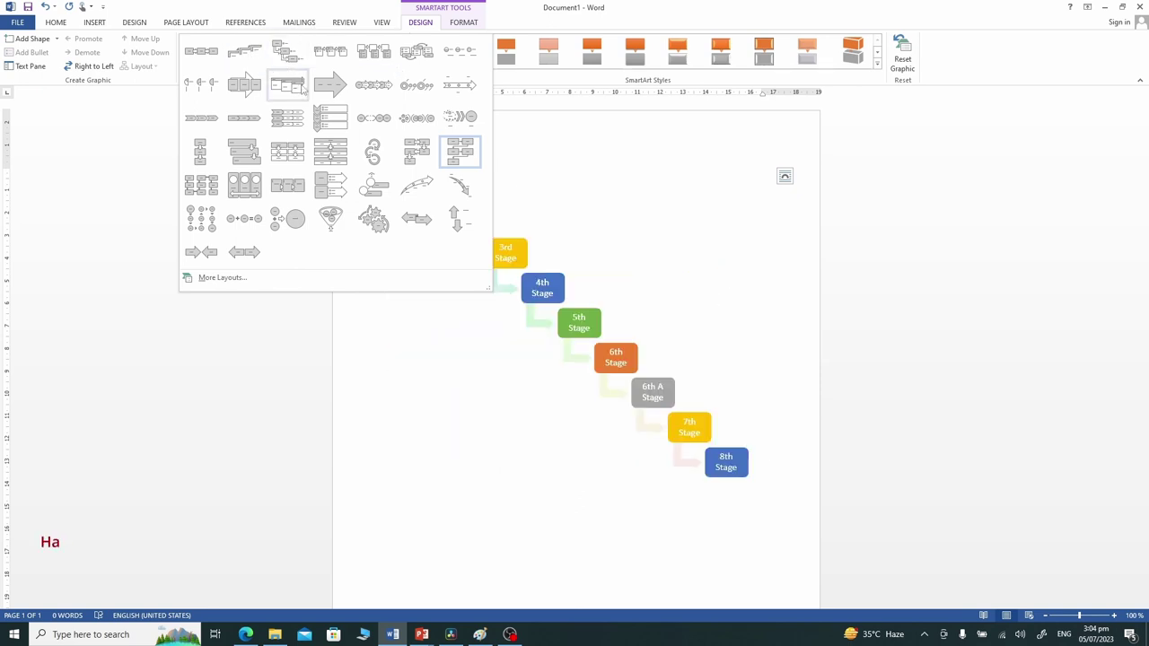
left_click(331, 153)
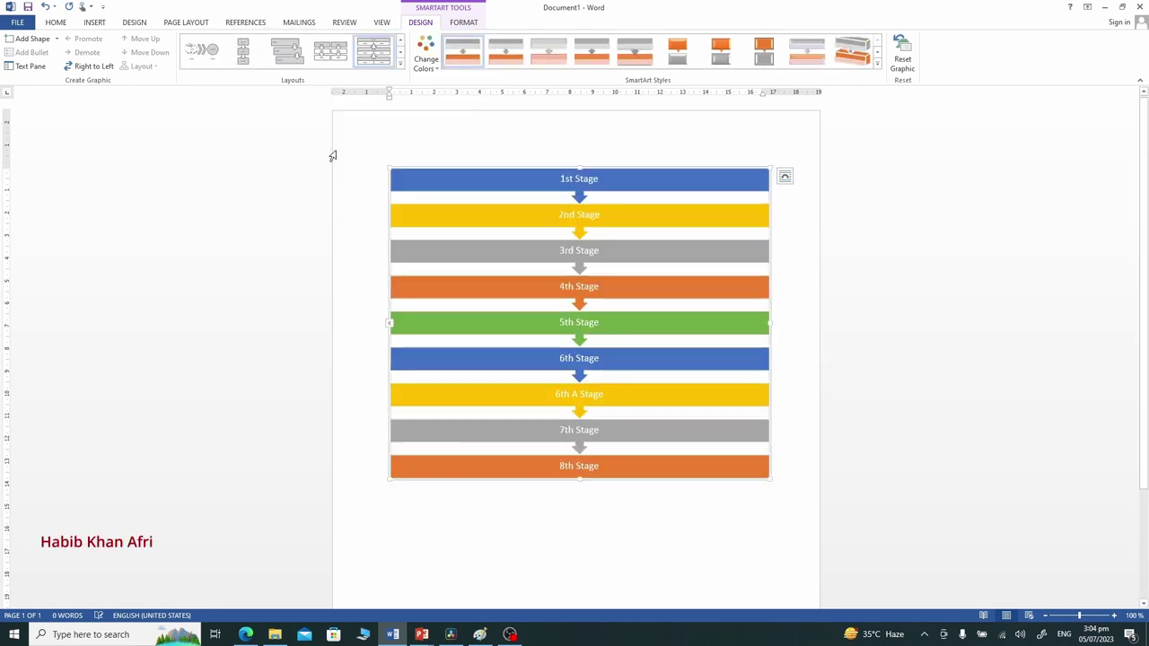
left_click(61, 24)
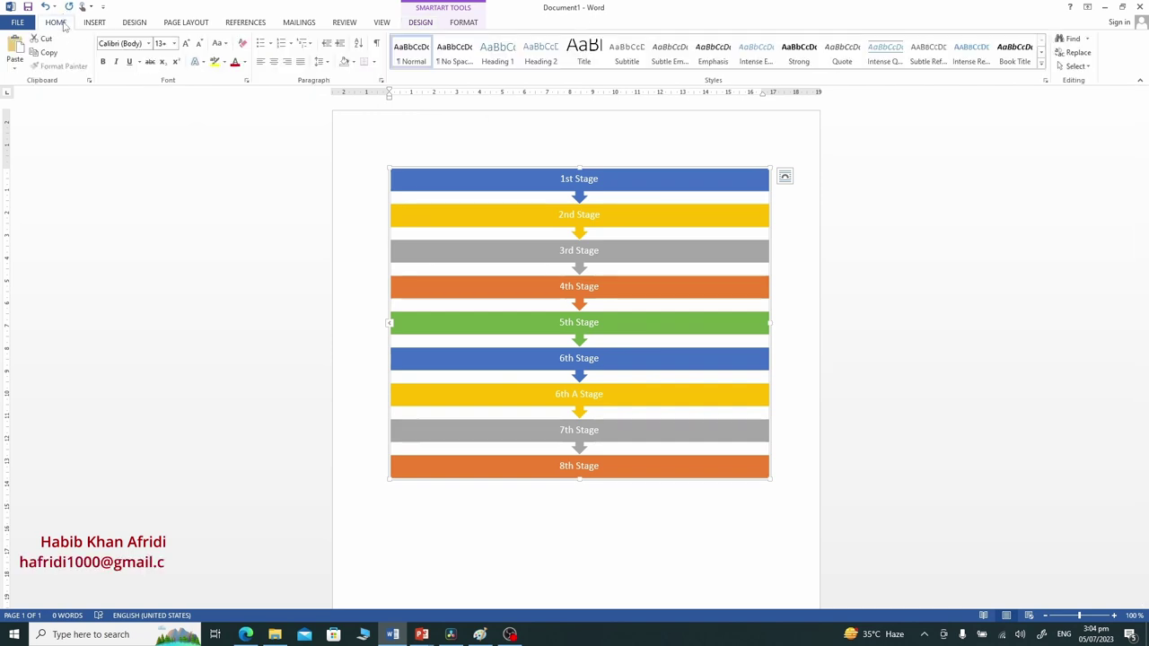
left_click(160, 43)
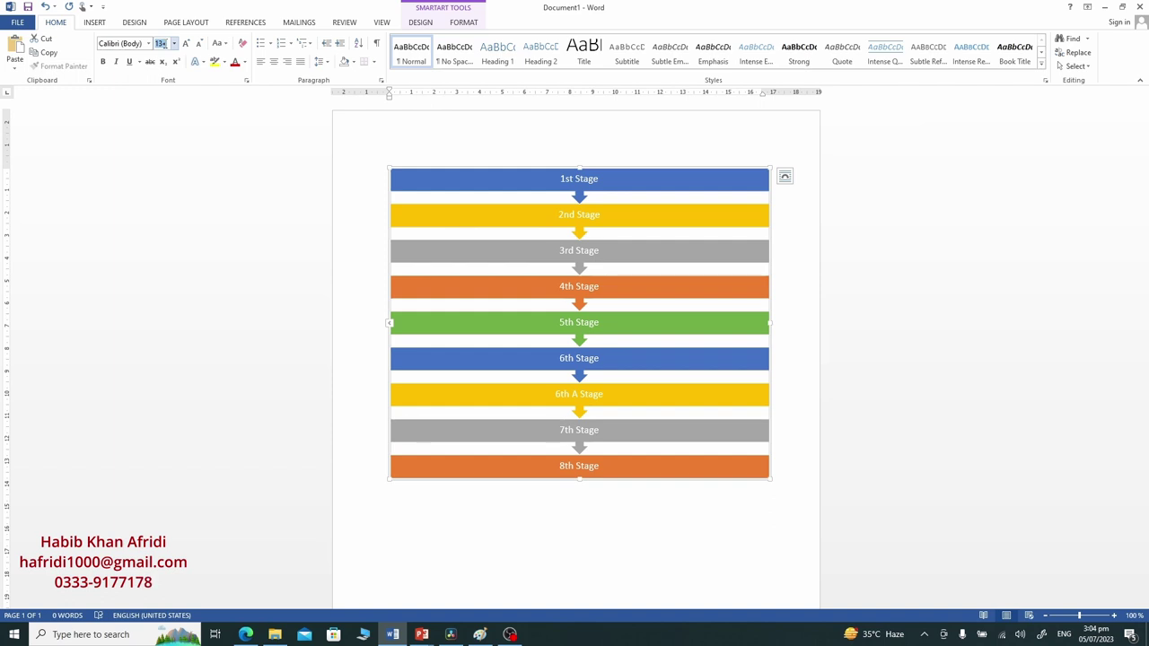
type("24")
key("Return")
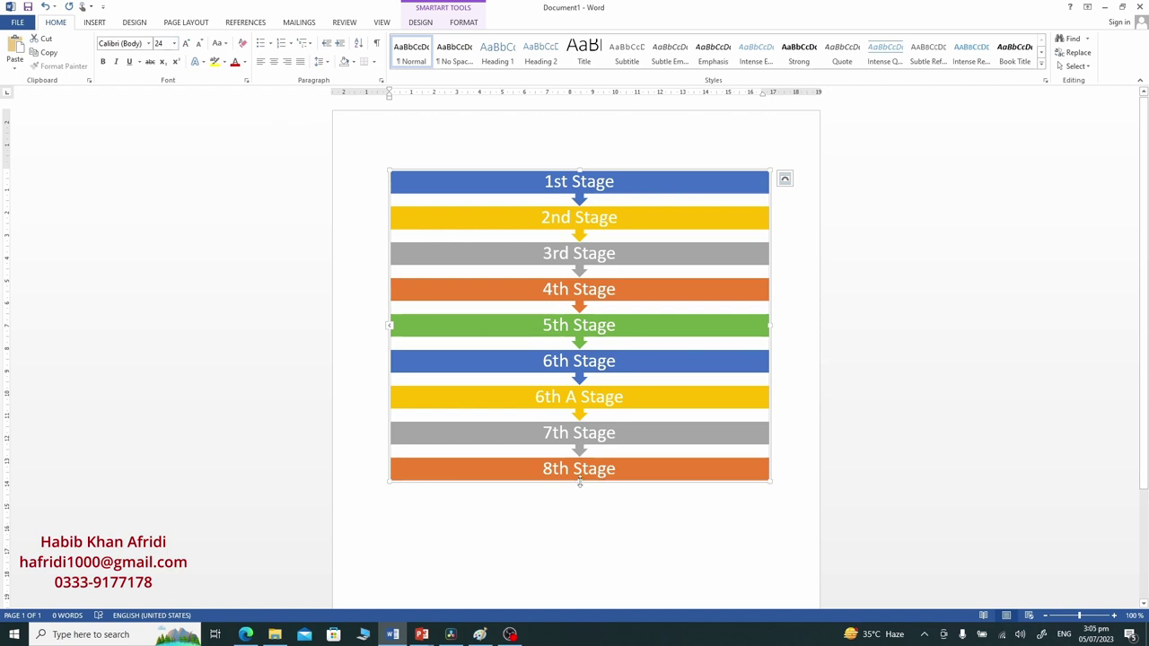
left_click_drag(579, 483, 570, 571)
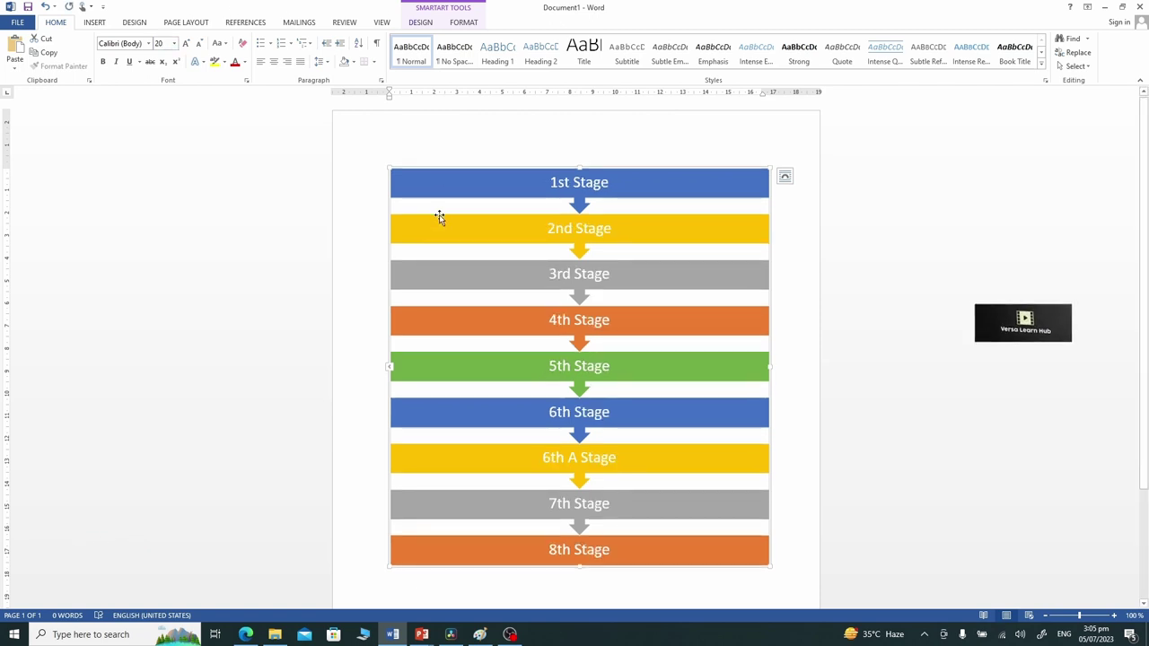
Apply the Staggered Process layout to the stage diagram
left_click(430, 25)
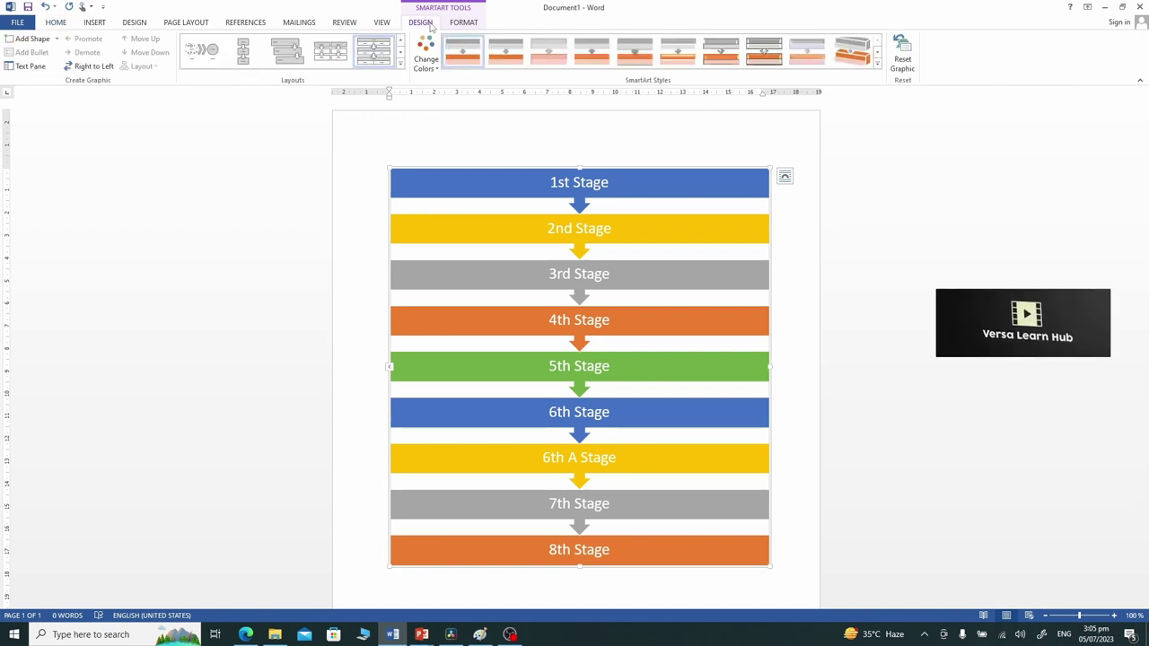
left_click(401, 65)
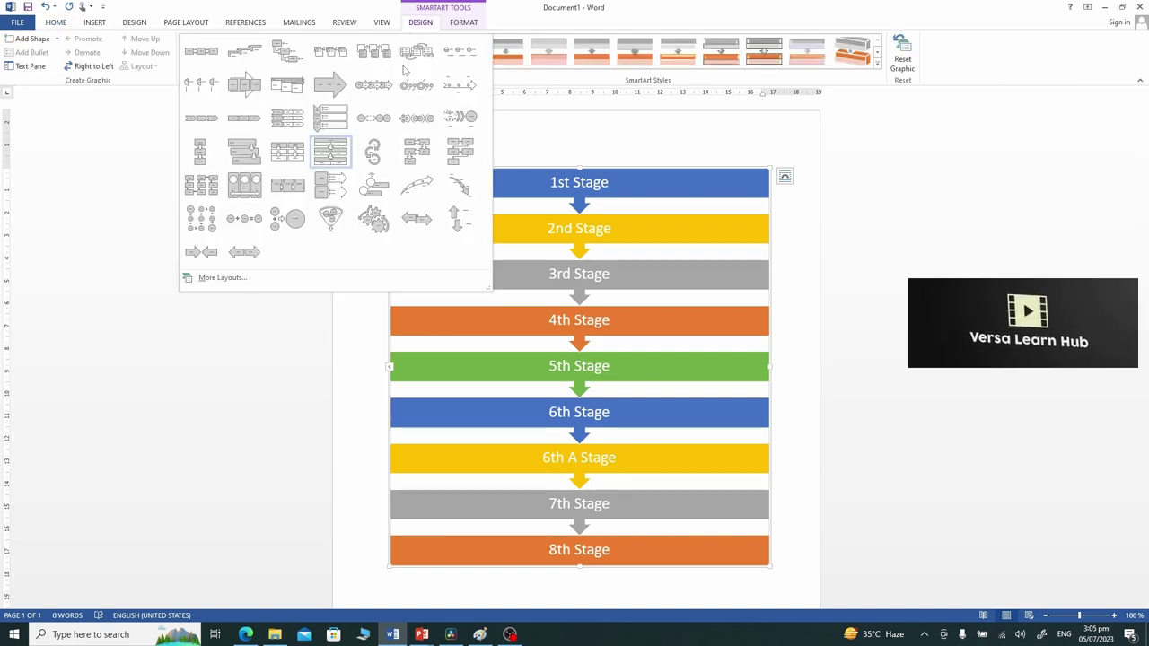
left_click(235, 156)
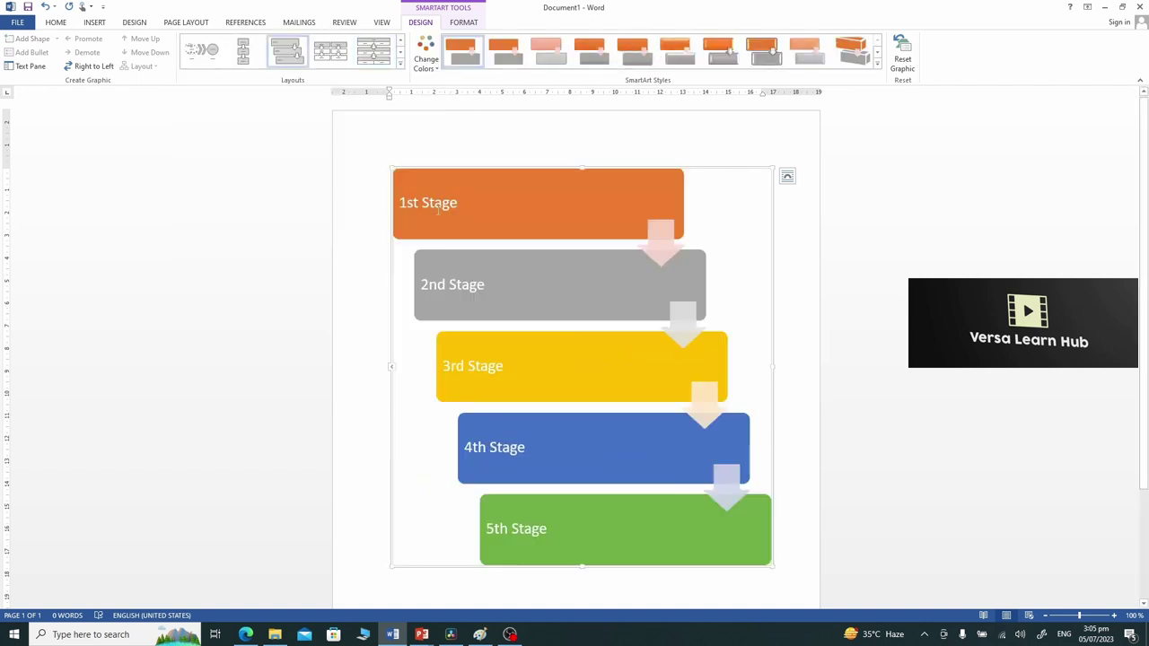
Delete the unused 6th to 8th stage entries in the Text Pane
left_click(392, 370)
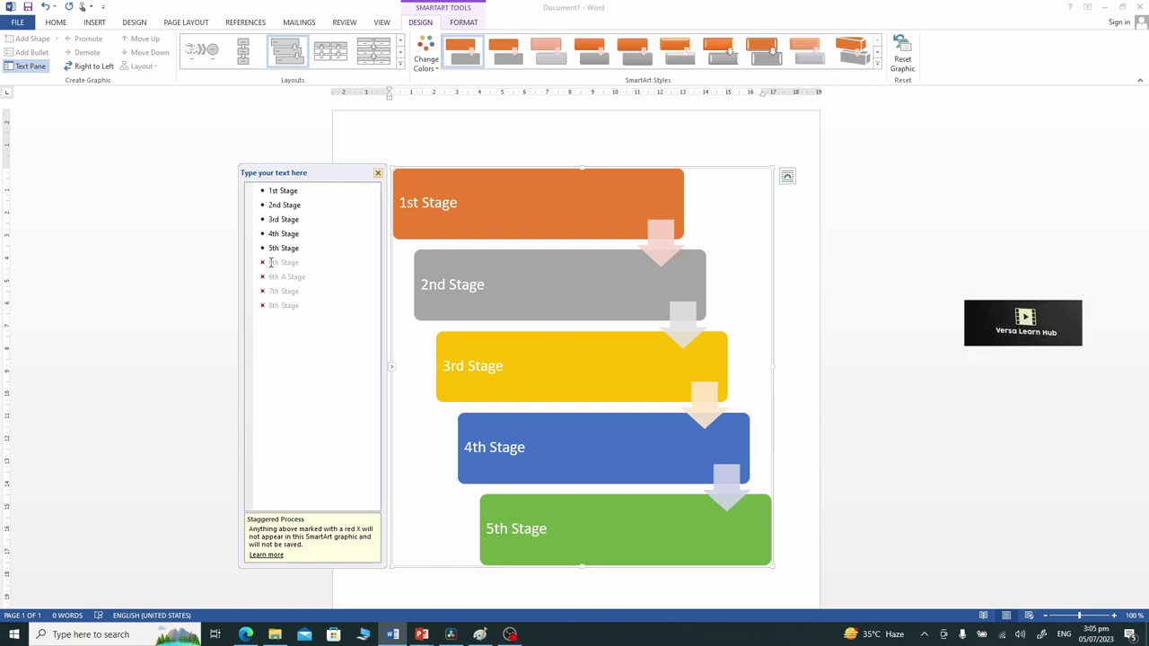
left_click_drag(270, 262, 334, 329)
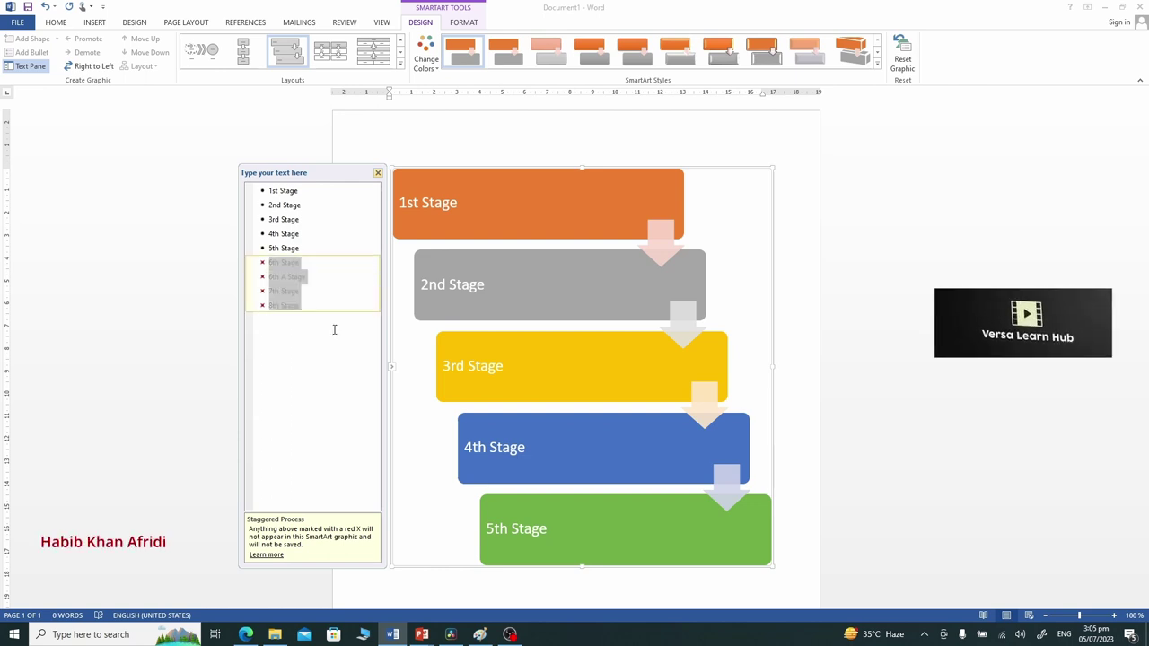
key("BackSpace")
key("BackSpace")
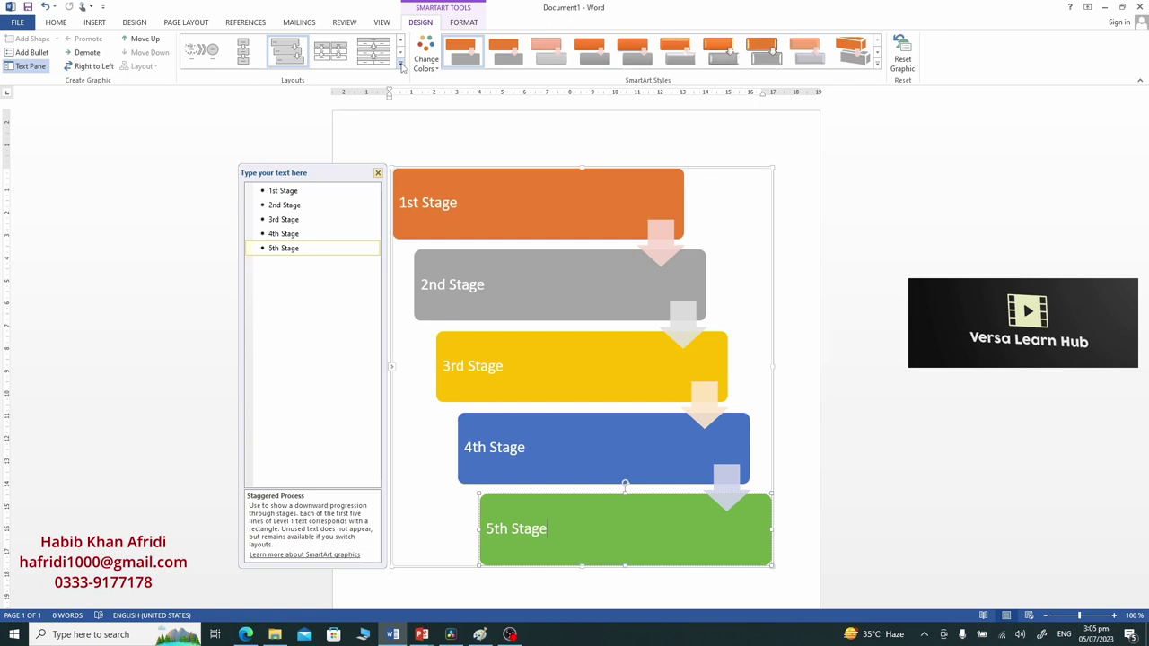
left_click(401, 66)
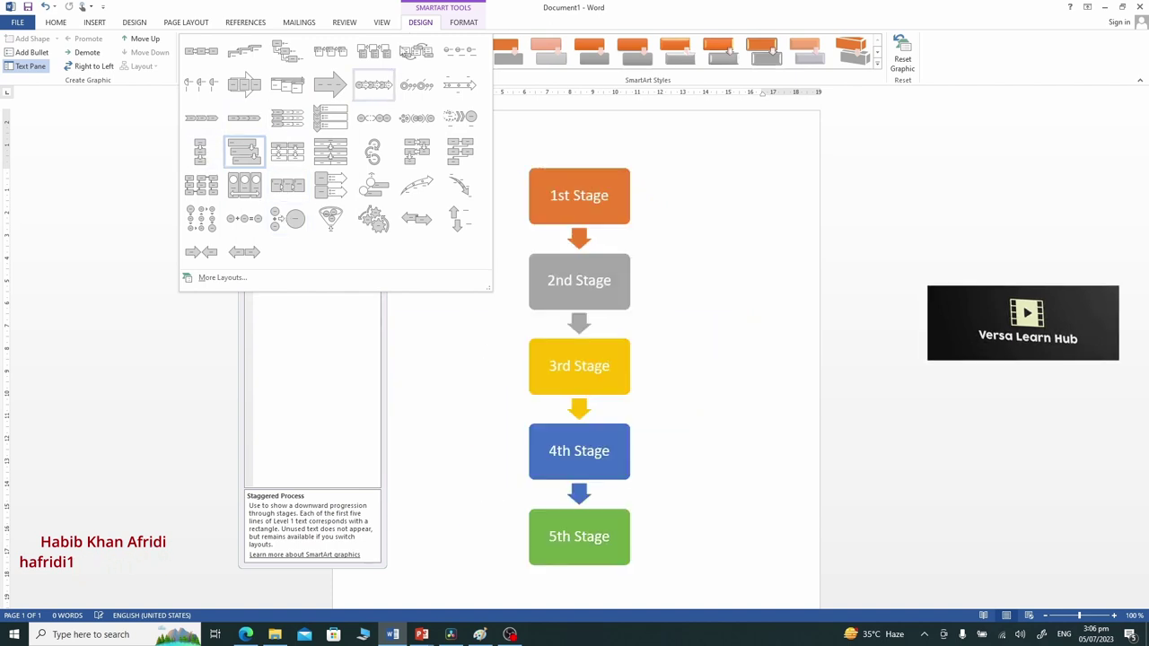
Apply the Continuous Picture List layout from the full SmartArt graphic chooser
left_click(253, 289)
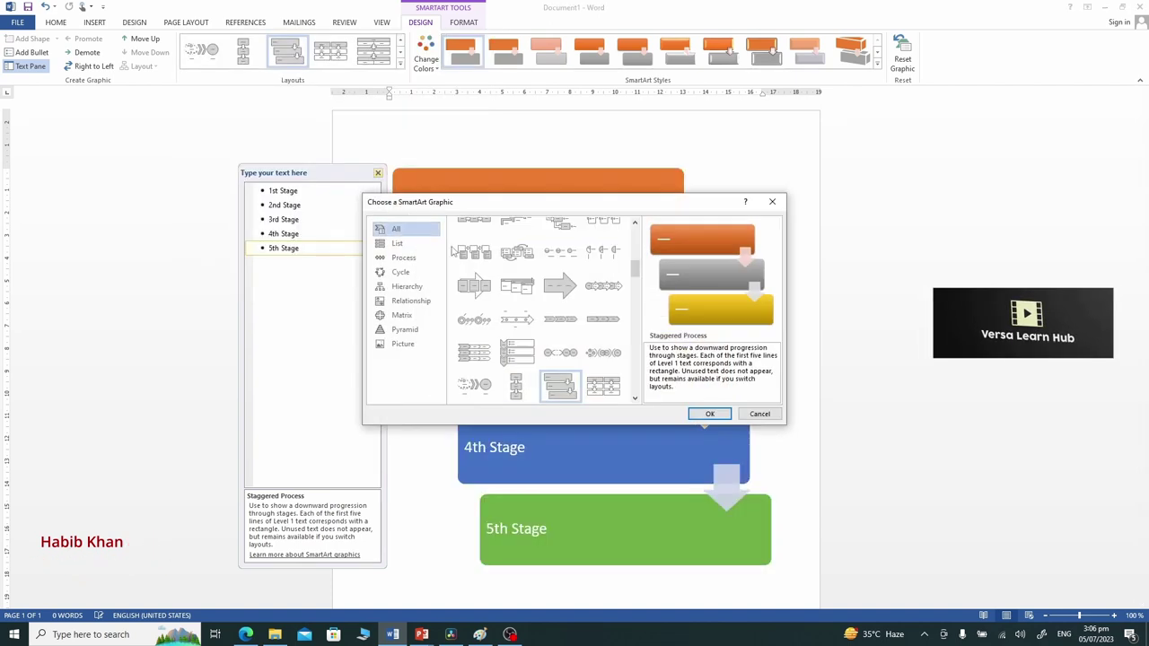
left_click(406, 258)
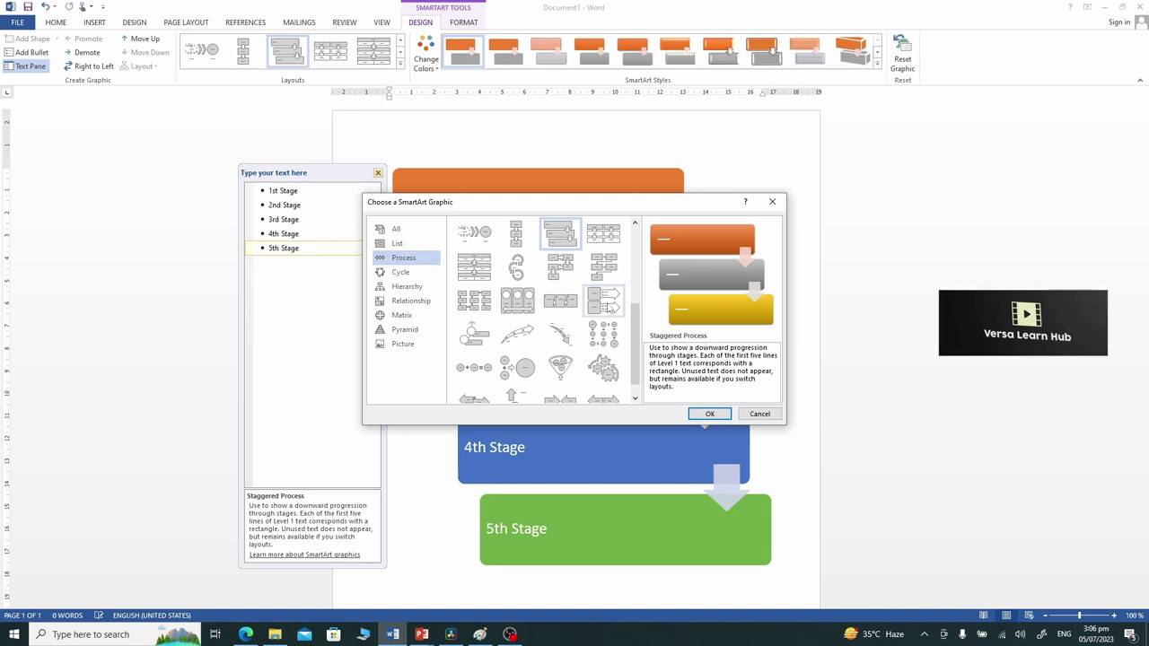
double_click(525, 305)
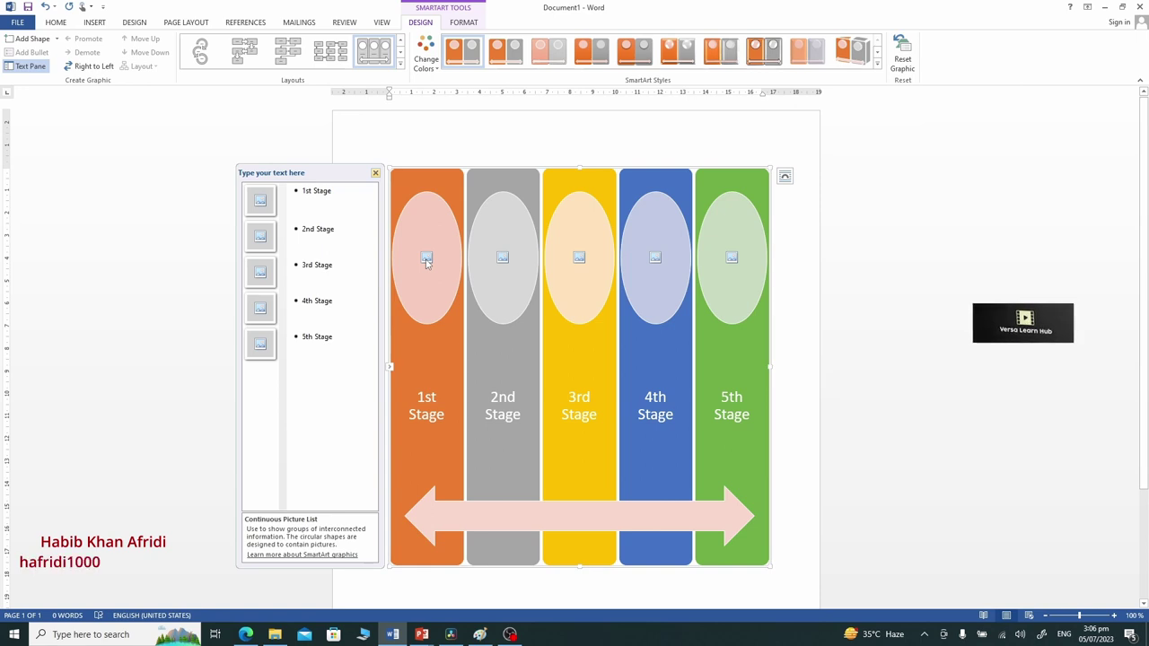
Fill the 1st Stage picture placeholder with a photo file from the Desktop
left_click(427, 261)
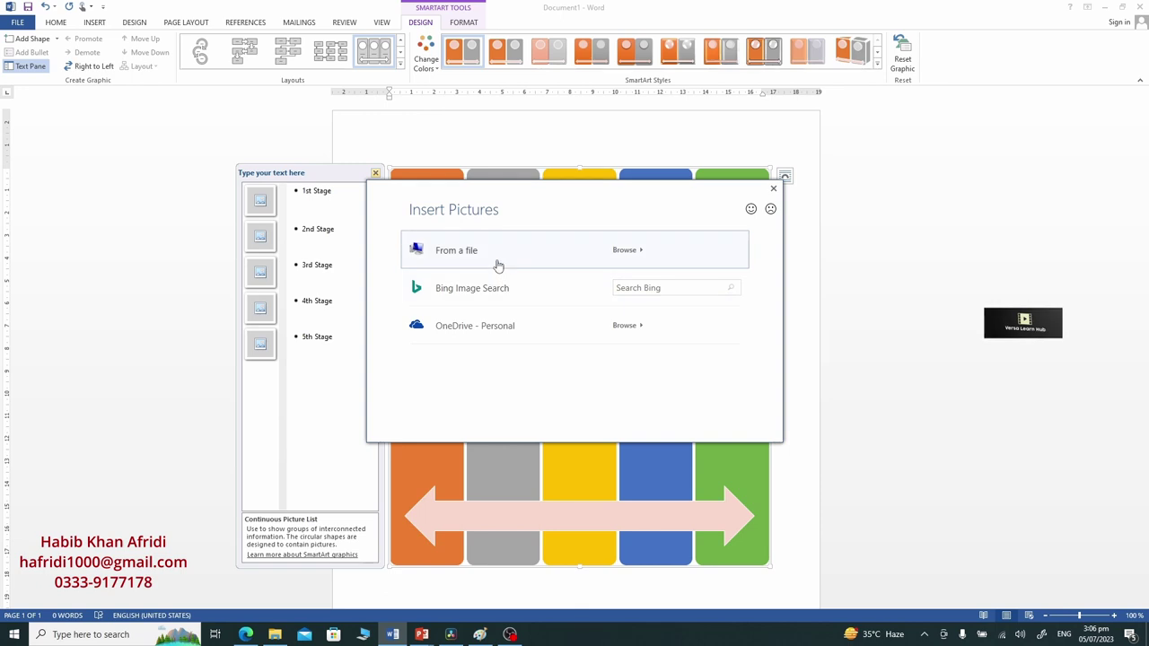
left_click(498, 262)
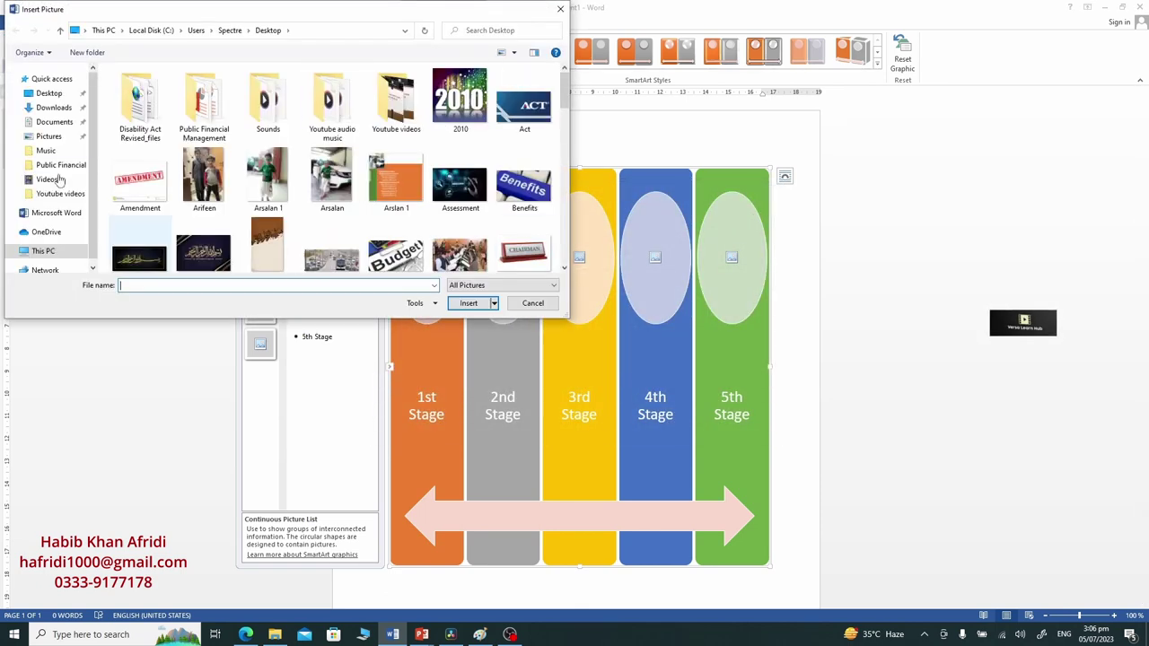
left_click(54, 94)
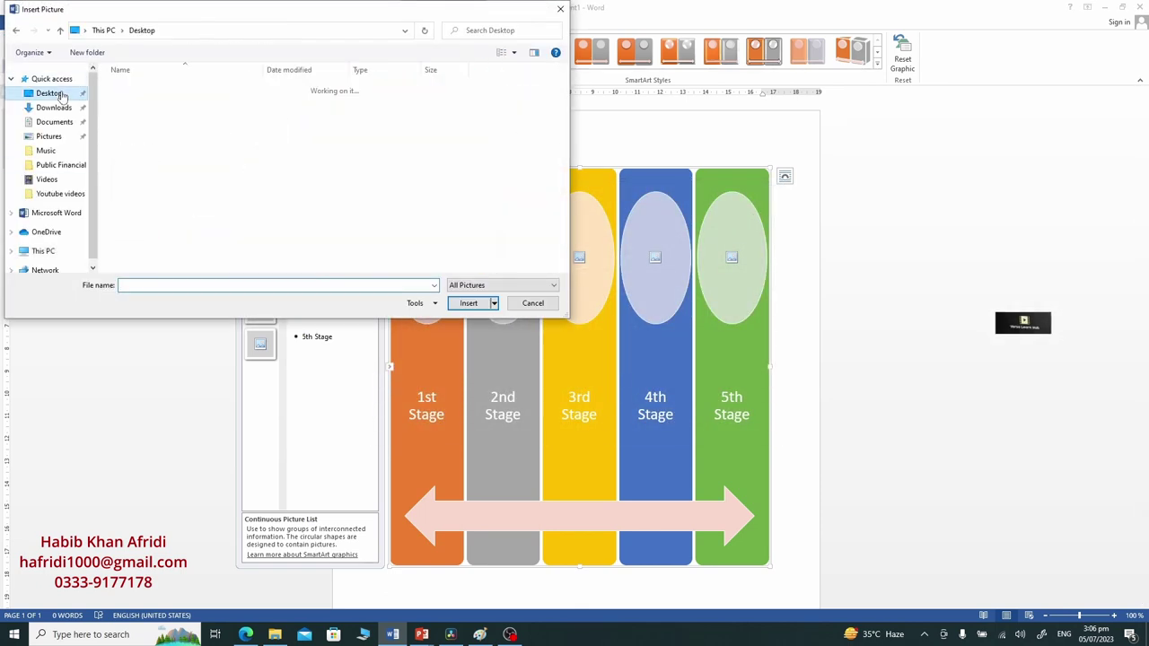
scroll(94, 144, "down", 1)
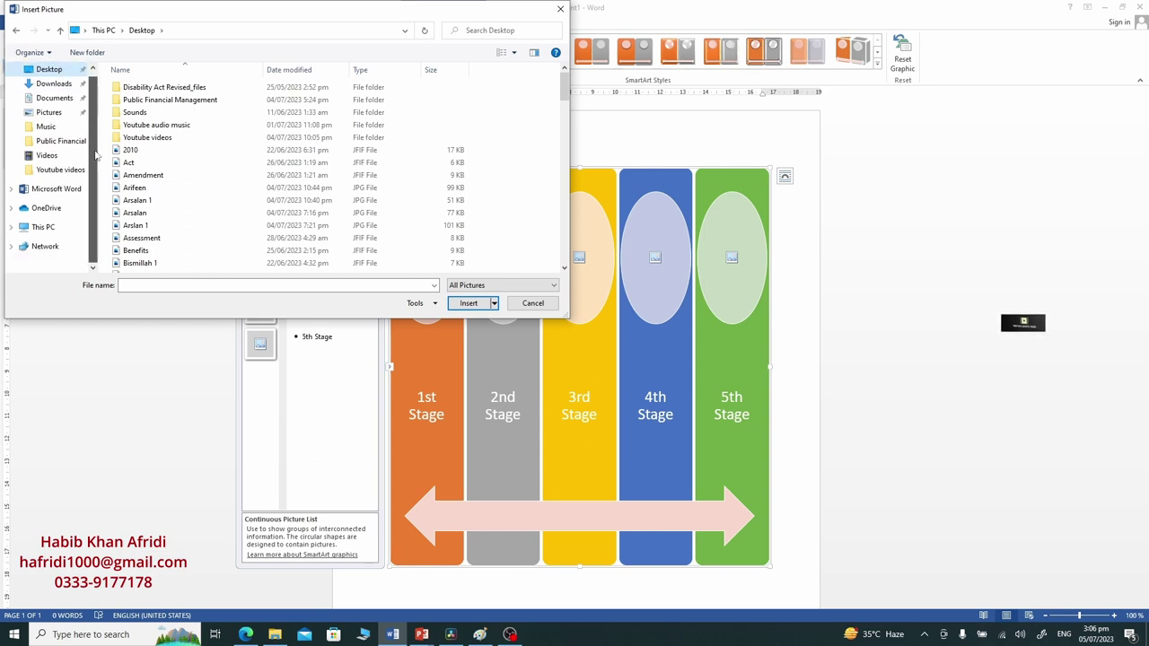
double_click(143, 216)
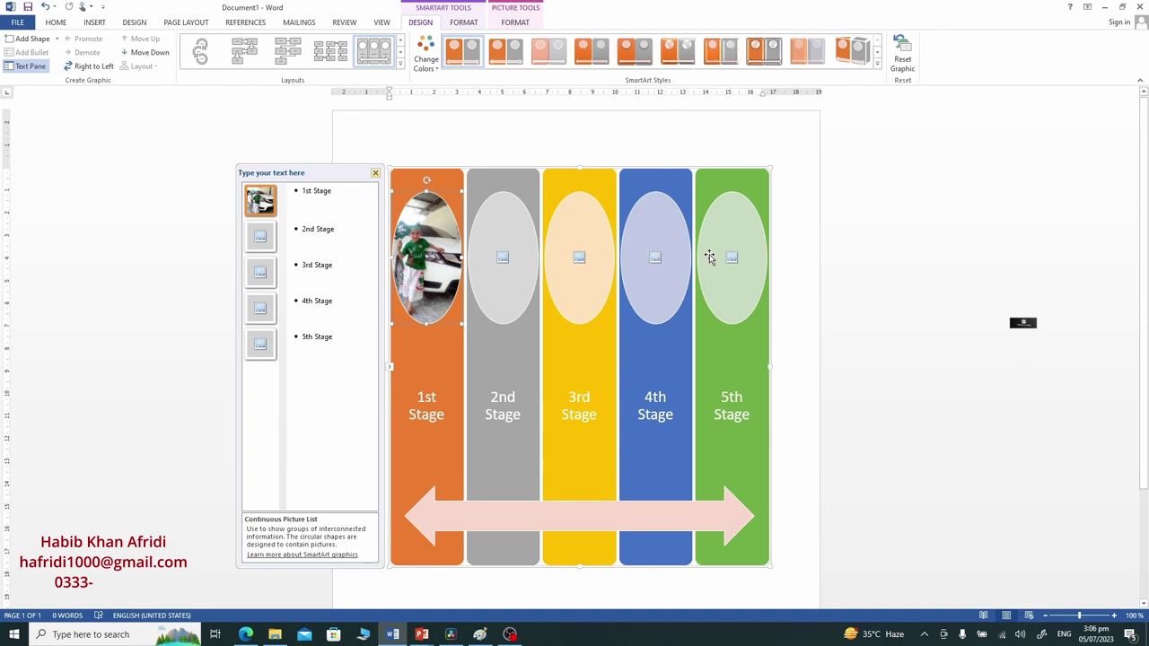
Apply the Picture Strips layout from the List category of the SmartArt chooser
left_click(400, 66)
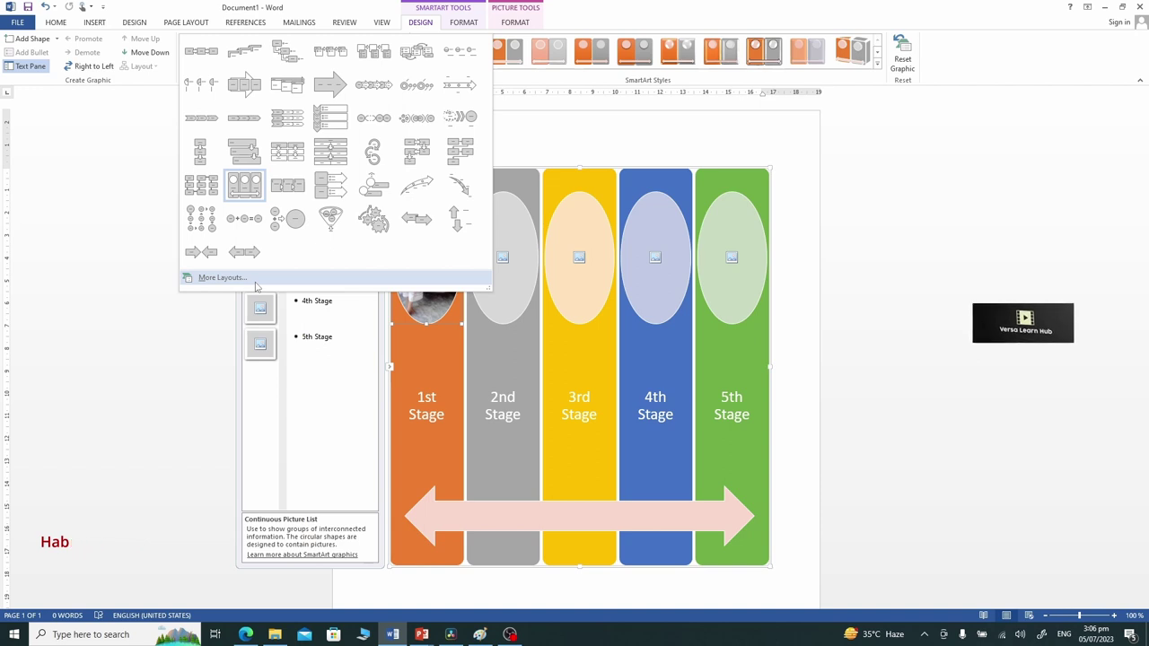
left_click(222, 277)
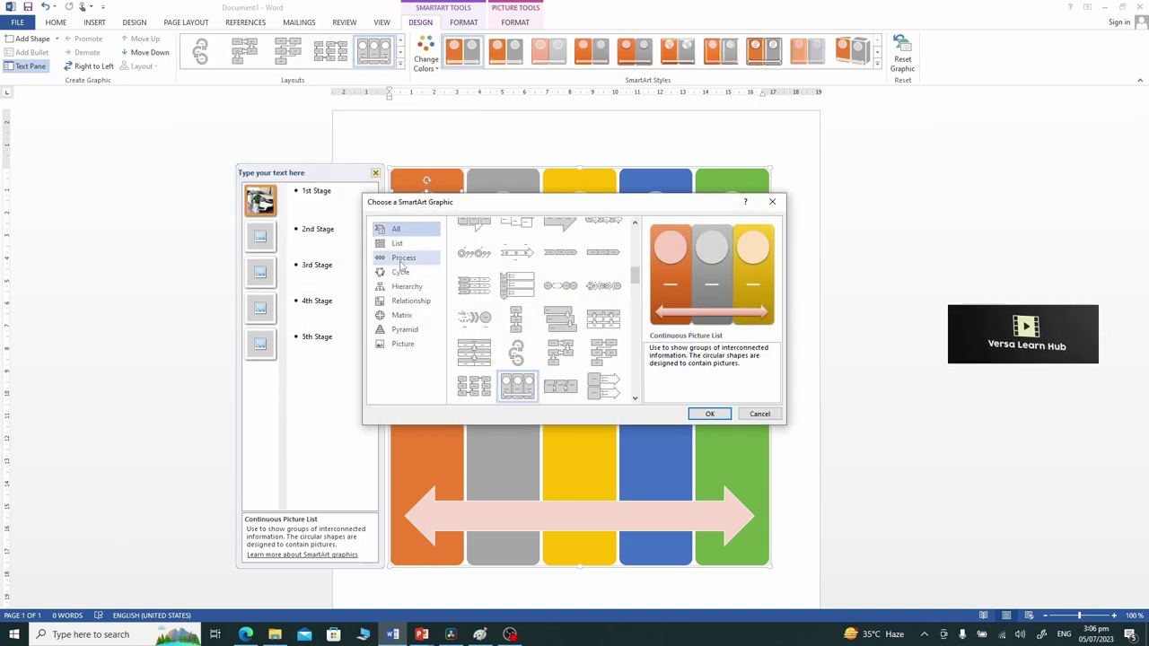
scroll(402, 266, "down", 1)
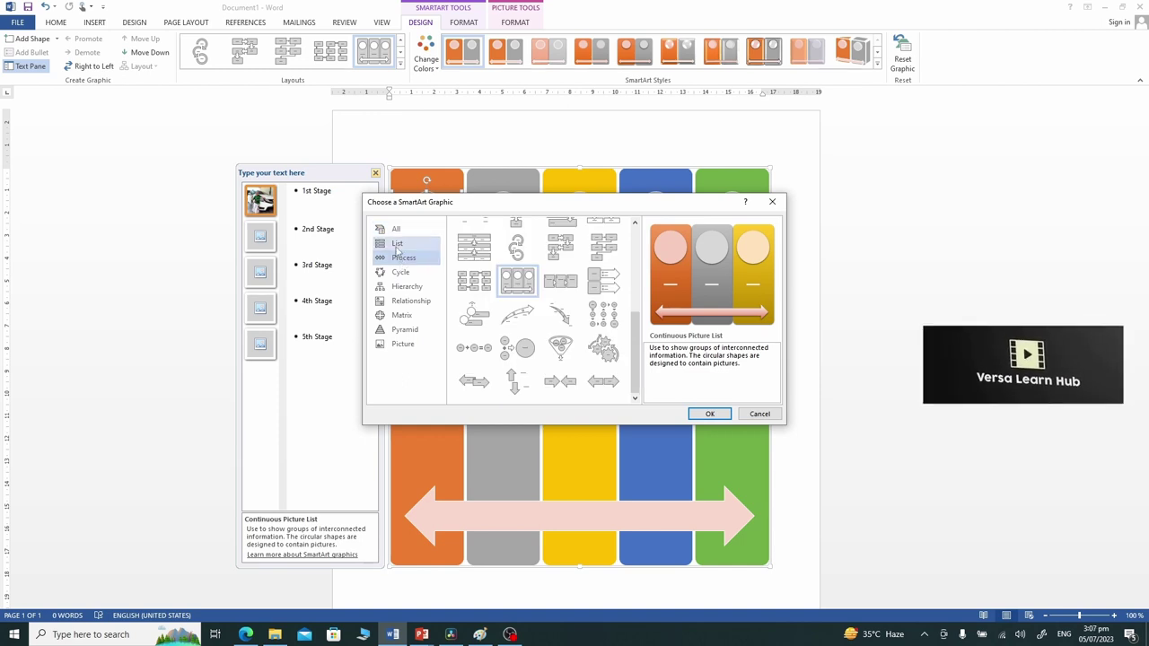
left_click(397, 243)
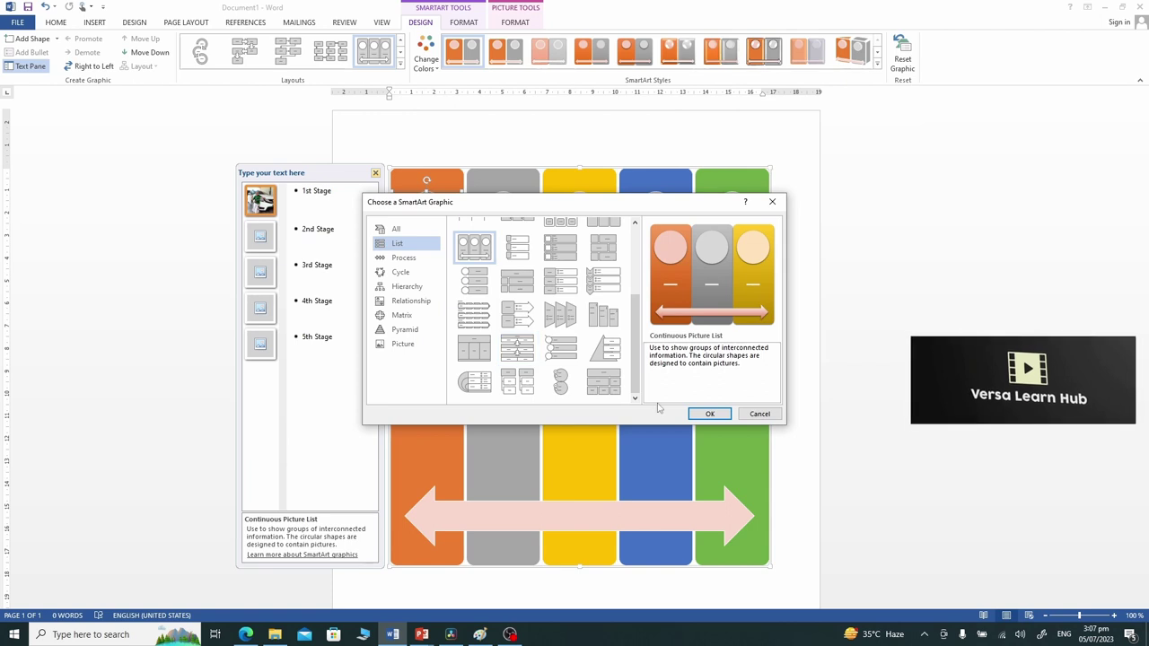
scroll(526, 346, "up", 3)
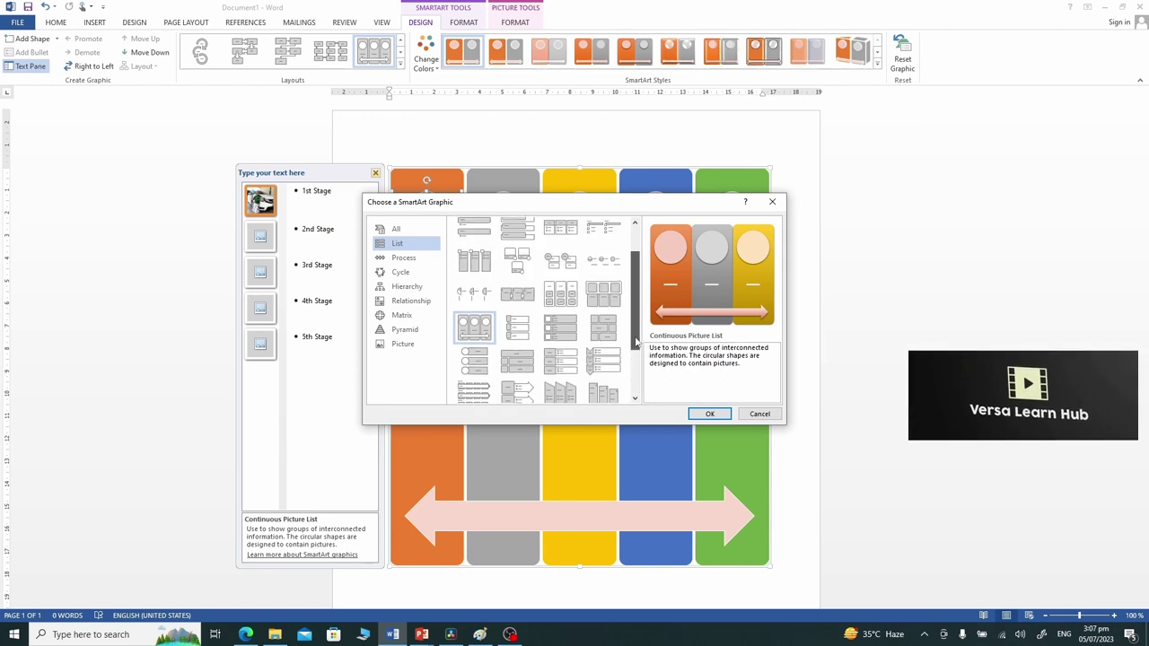
double_click(526, 344)
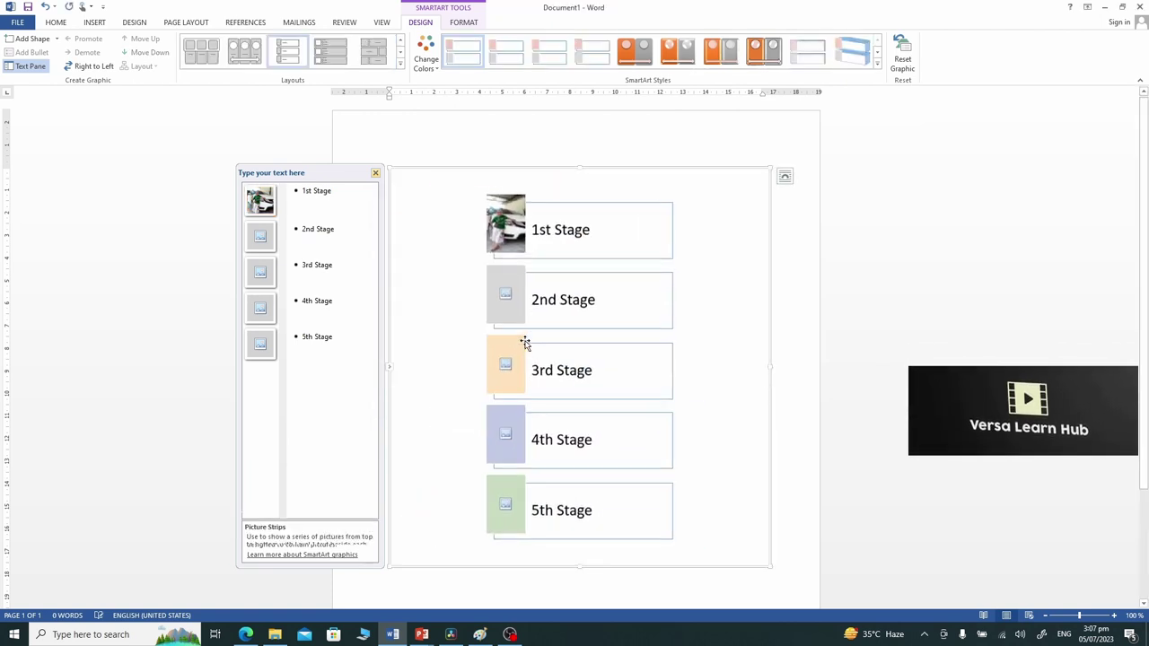